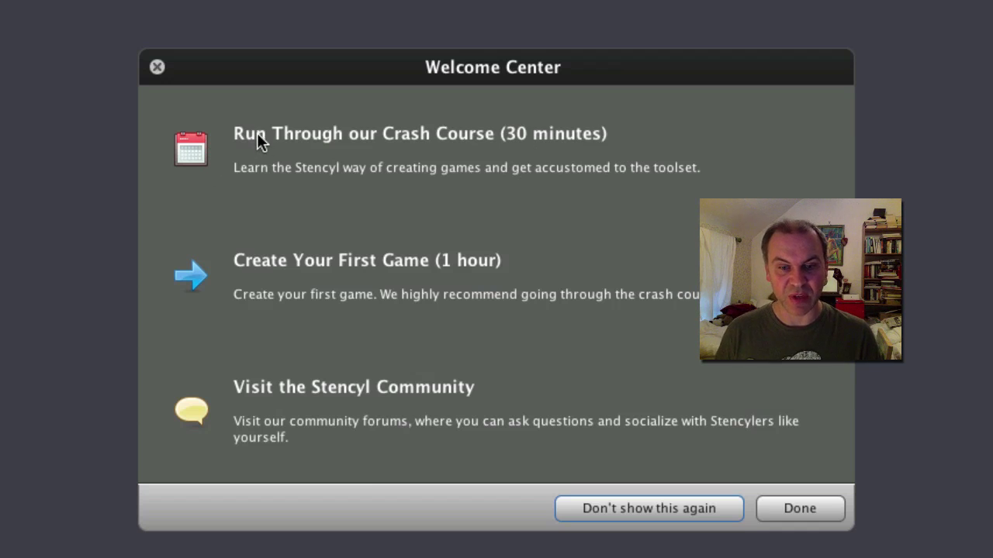
- Start the 30-minute Crash Course tutorial from the Welcome Center
left_click(200, 147)
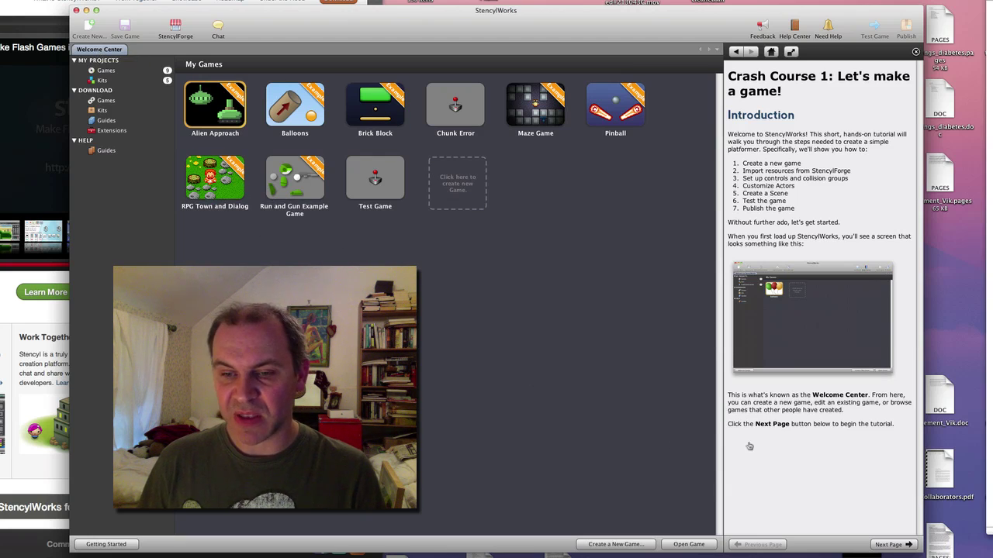
- Advance the Crash Course to page 1, 'Creating a New Game', and read through it
left_click(892, 542)
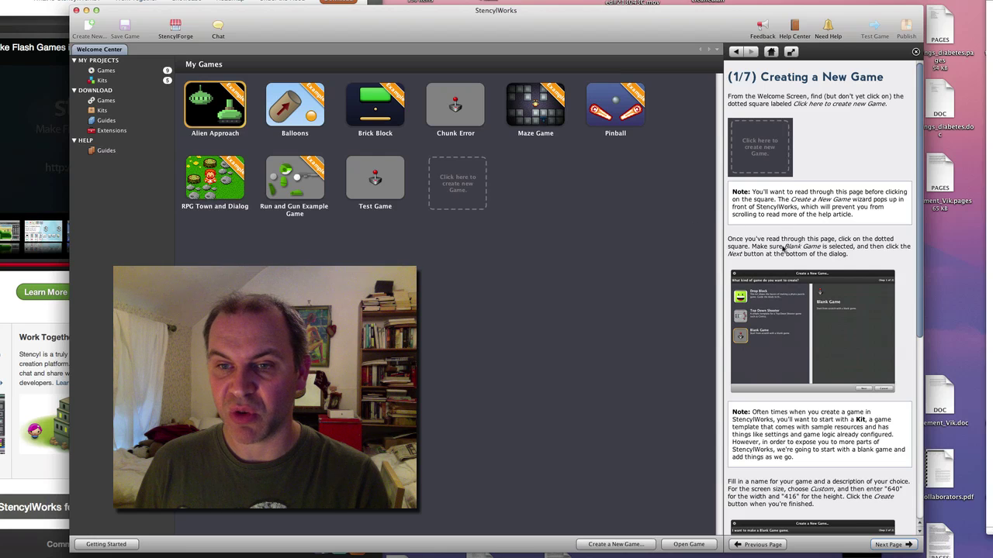
scroll(787, 265, "down", 5)
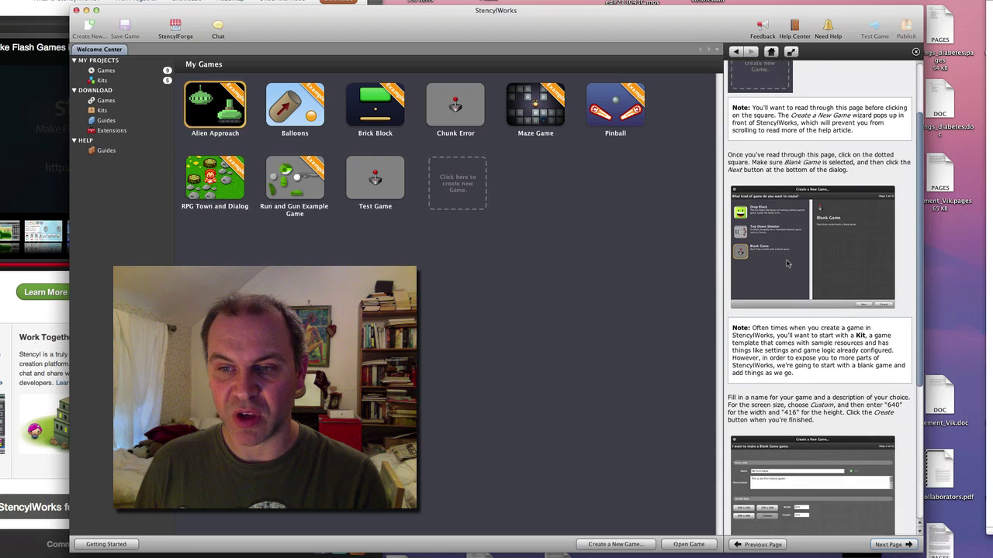
scroll(787, 262, "down", 4)
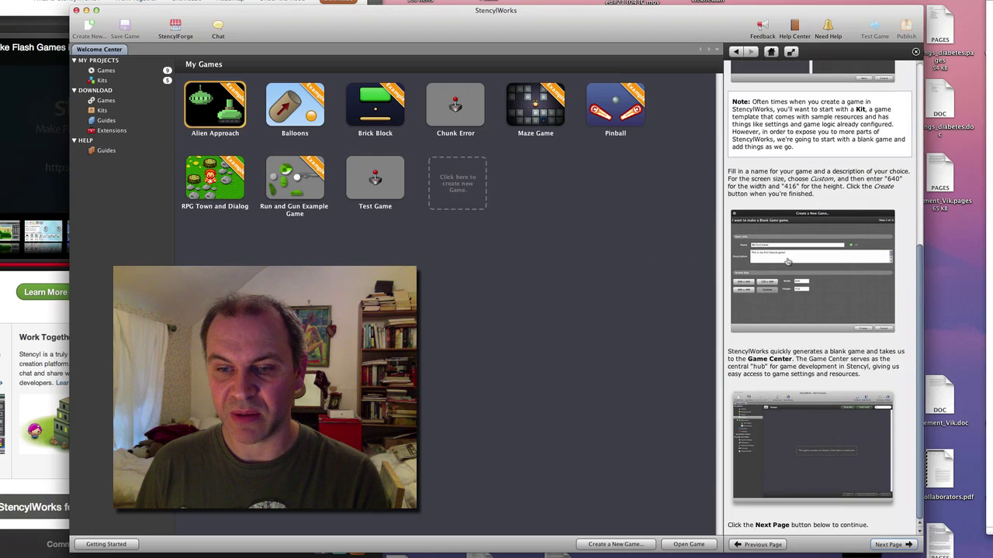
scroll(776, 248, "up", 8)
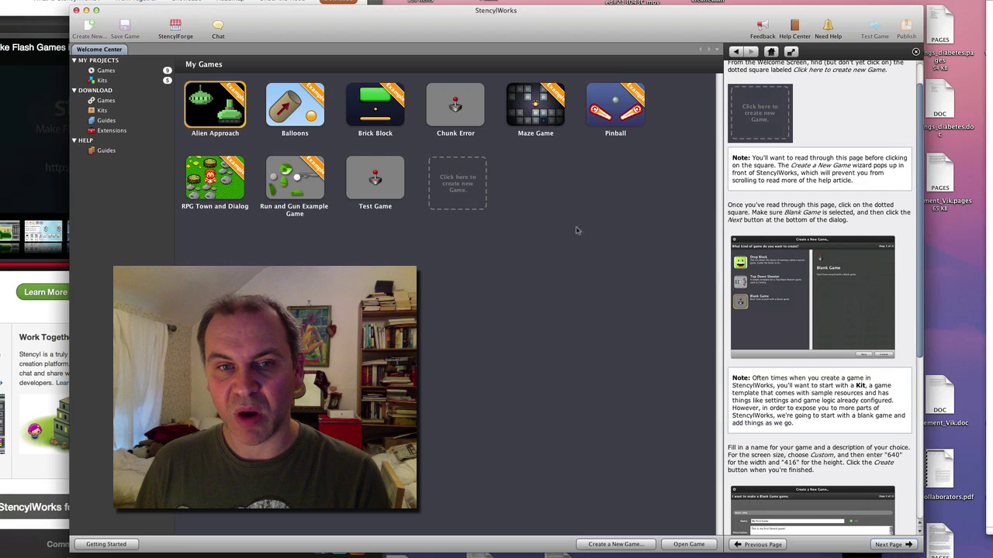
scroll(759, 238, "down", 3)
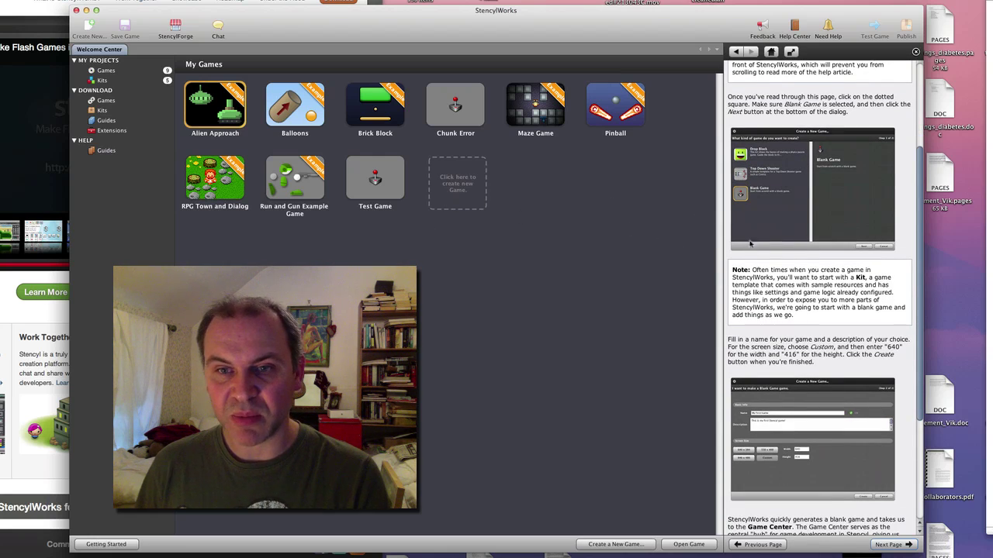
scroll(750, 244, "down", 5)
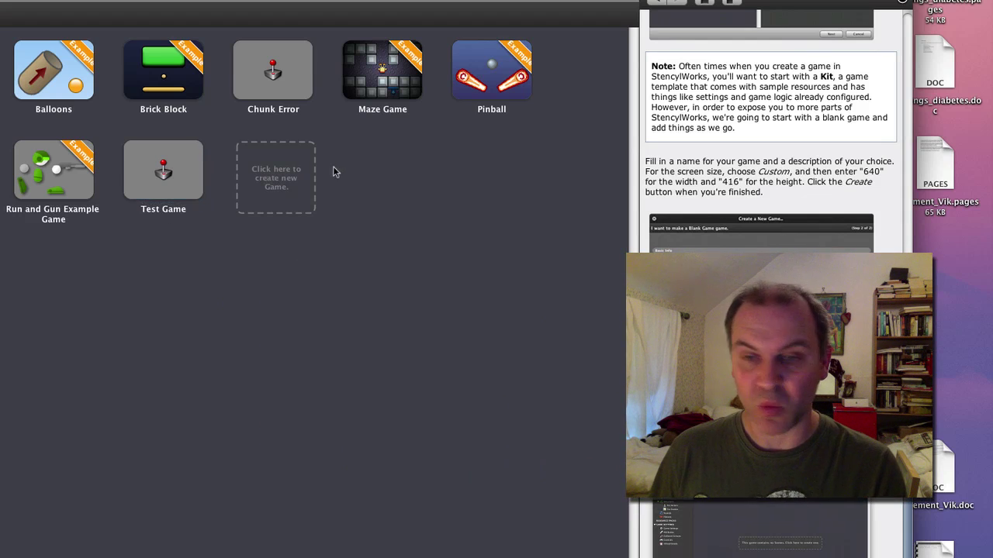
- Choose the Blank Game template and continue to the game details
left_click(272, 183)
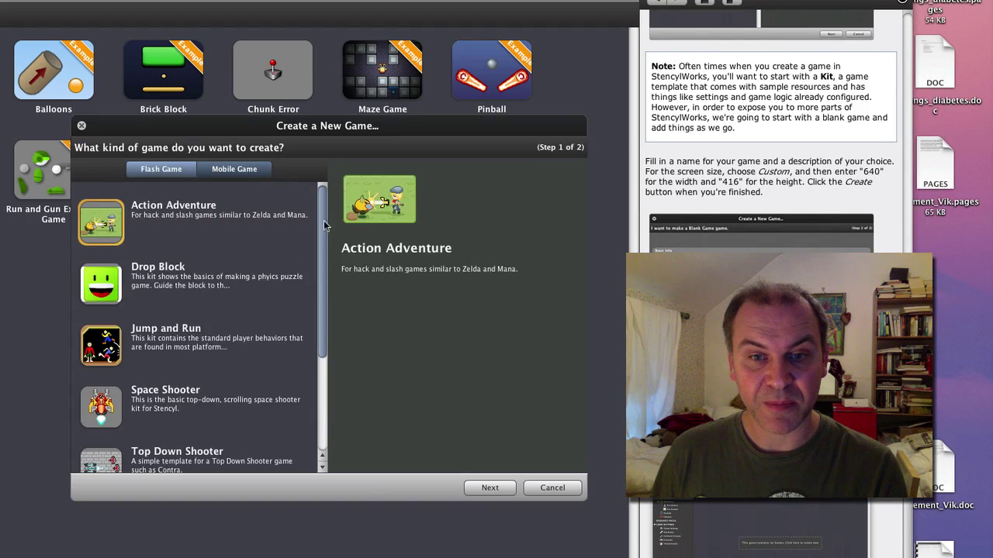
scroll(101, 287, "down", 4)
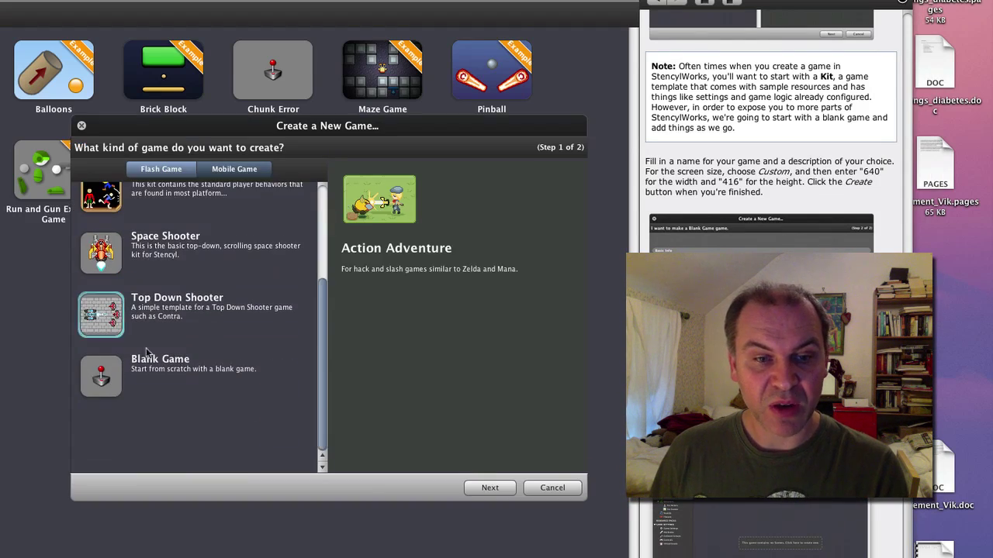
left_click(108, 377)
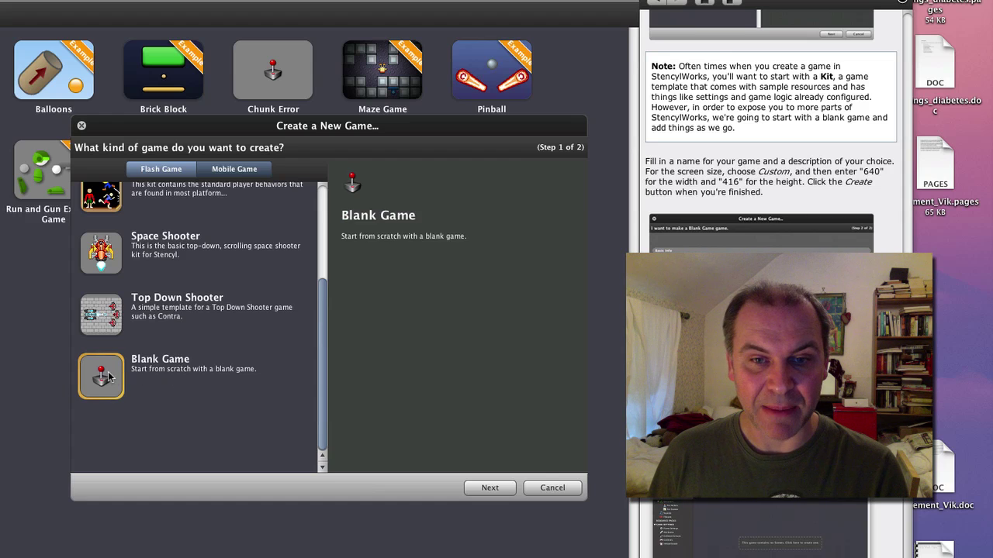
left_click(490, 487)
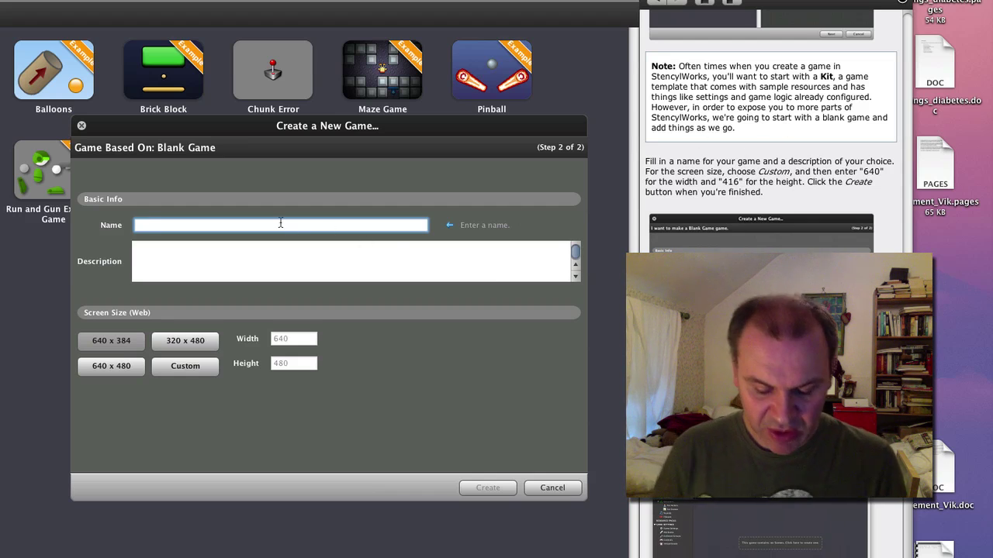
- Name the game 'Test Game' and describe it as 'my first game'
type("test Ga")
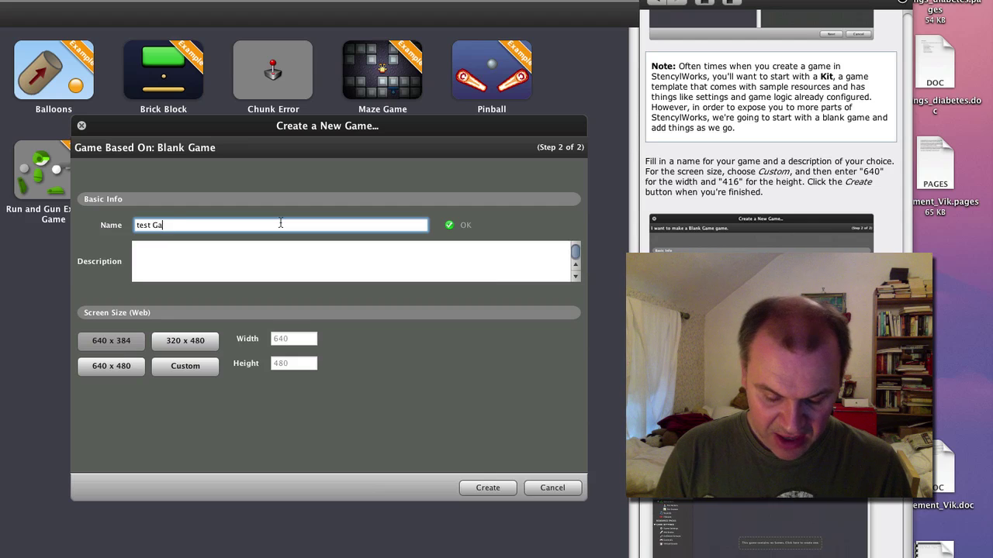
type("me")
left_click(177, 264)
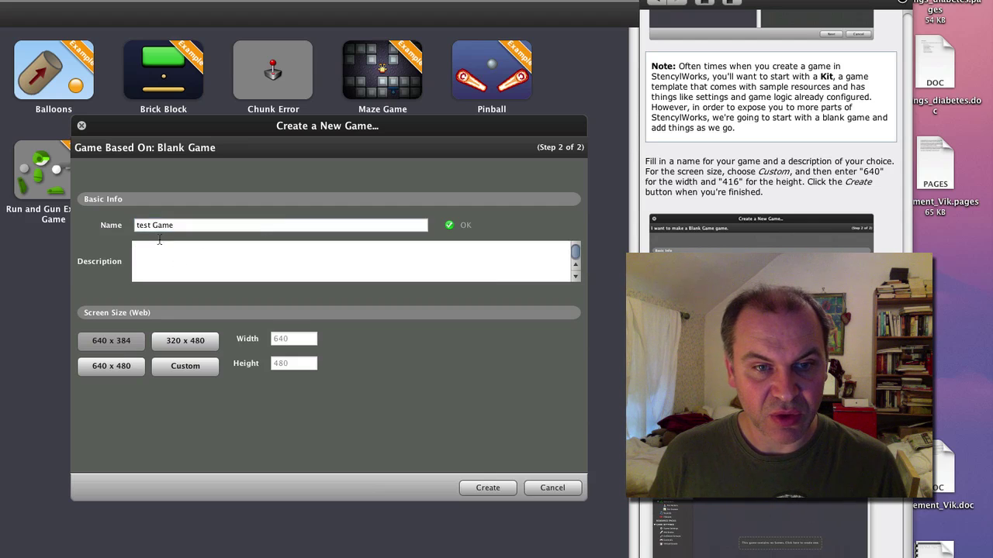
left_click(136, 226)
key("Delete")
type("T")
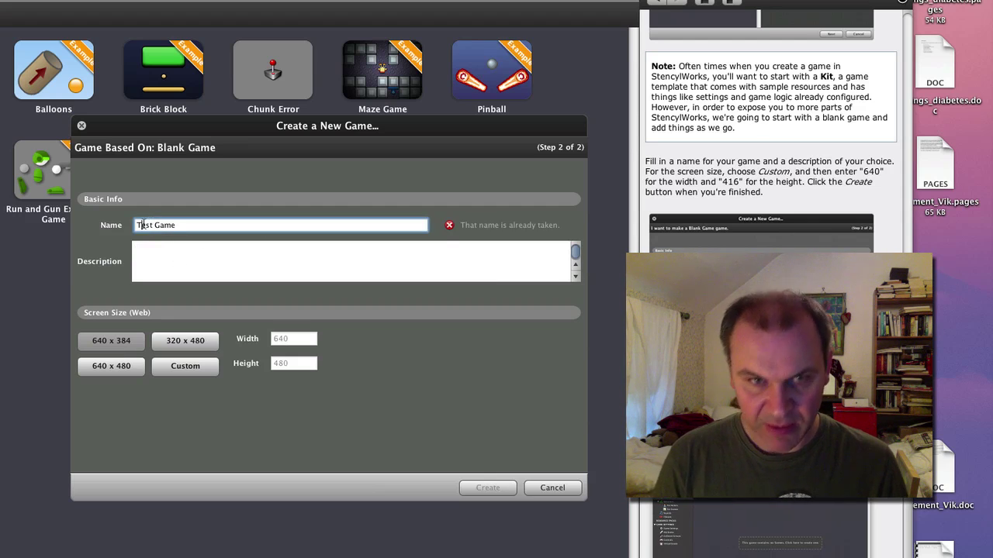
left_click(156, 252)
type("my first game")
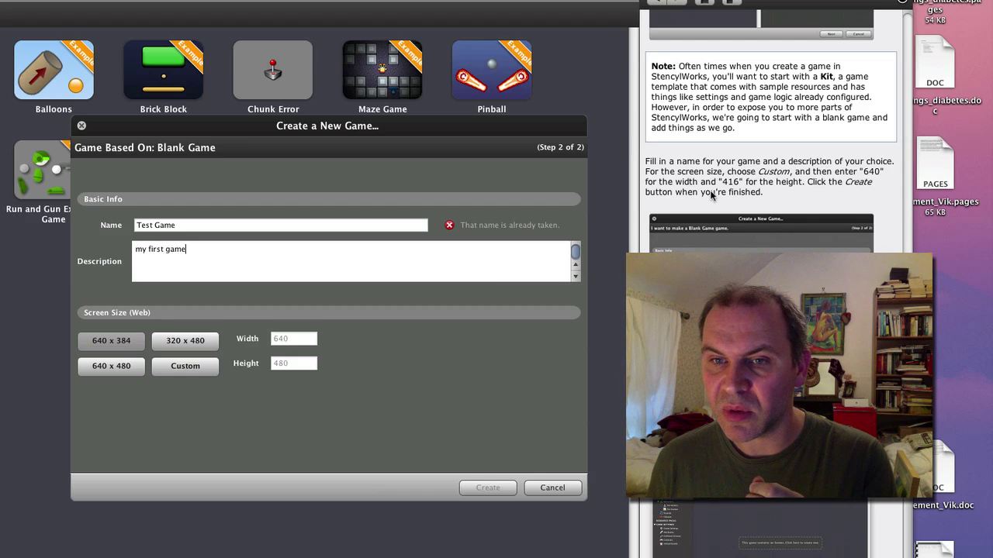
- Set a custom 640 × 416 screen size and create the game
left_click(179, 367)
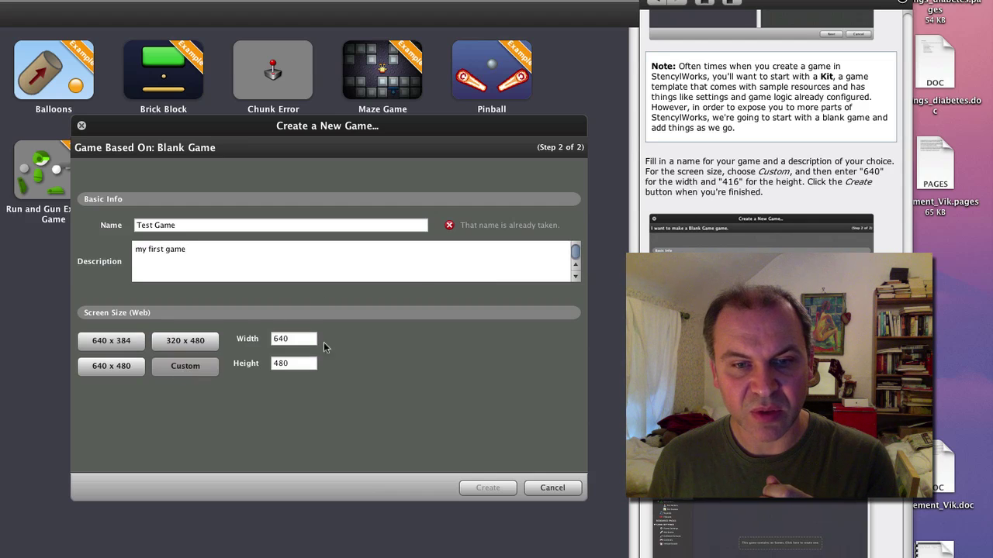
left_click_drag(299, 364, 265, 364)
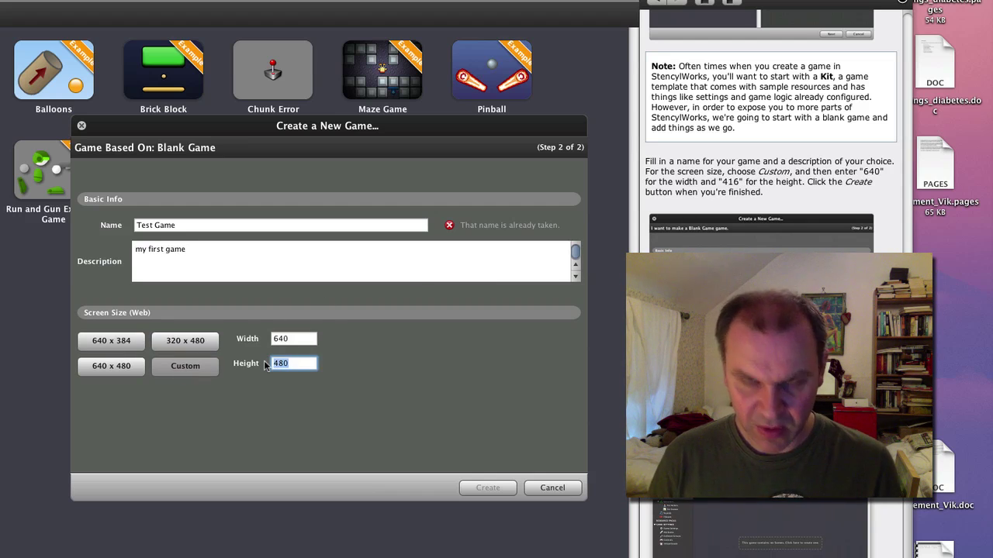
type("416")
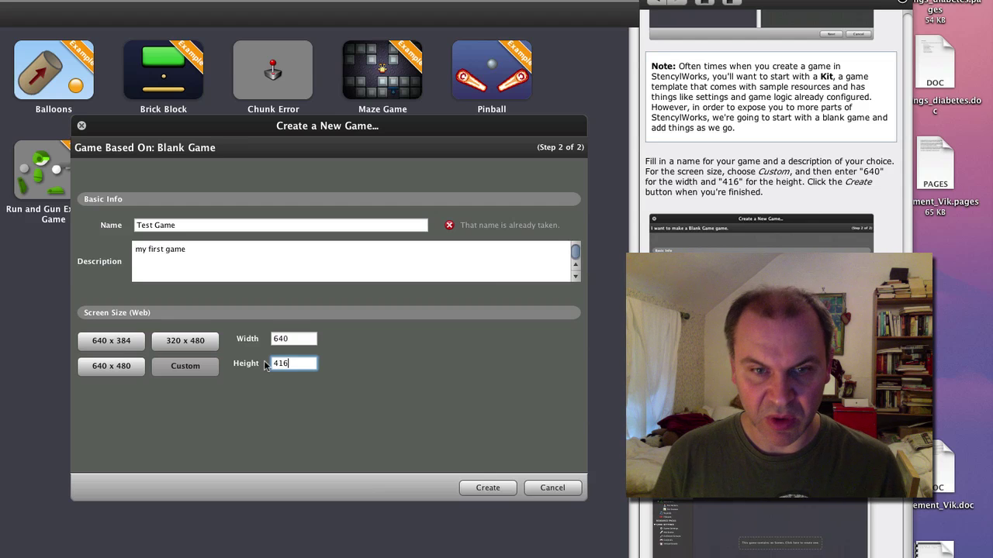
left_click(494, 487)
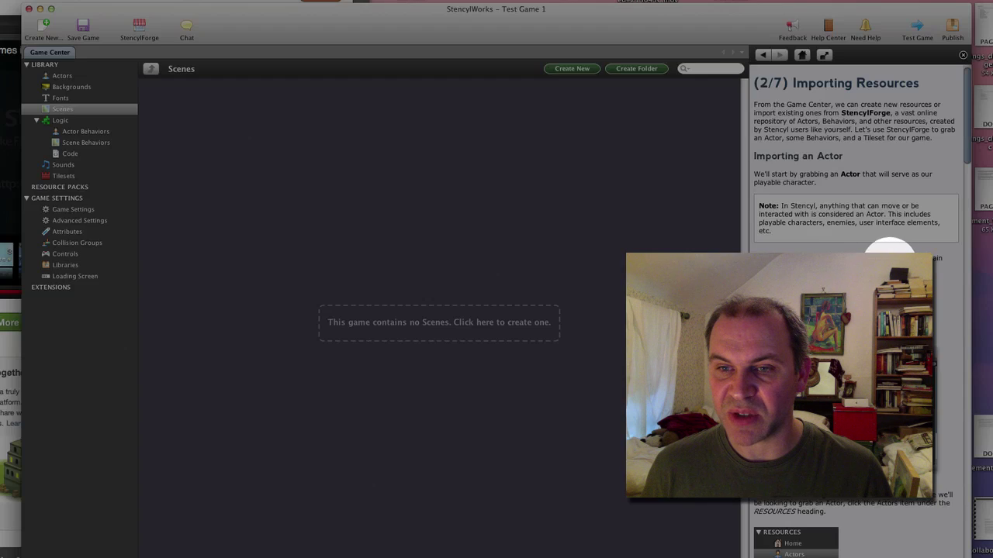
- Search StencylForge's Actors for 'mambo' and select the Mambo result
left_click(140, 31)
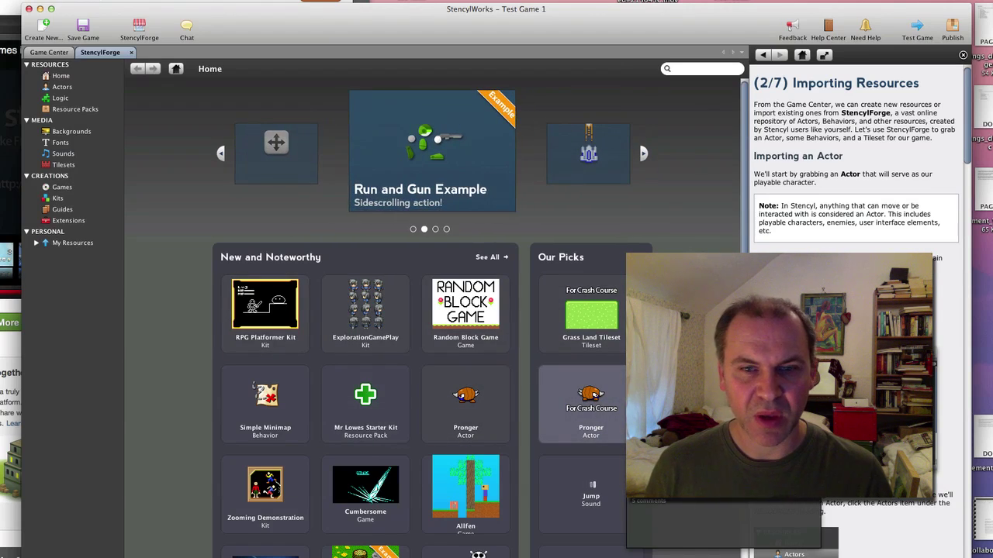
scroll(857, 310, "down", 2)
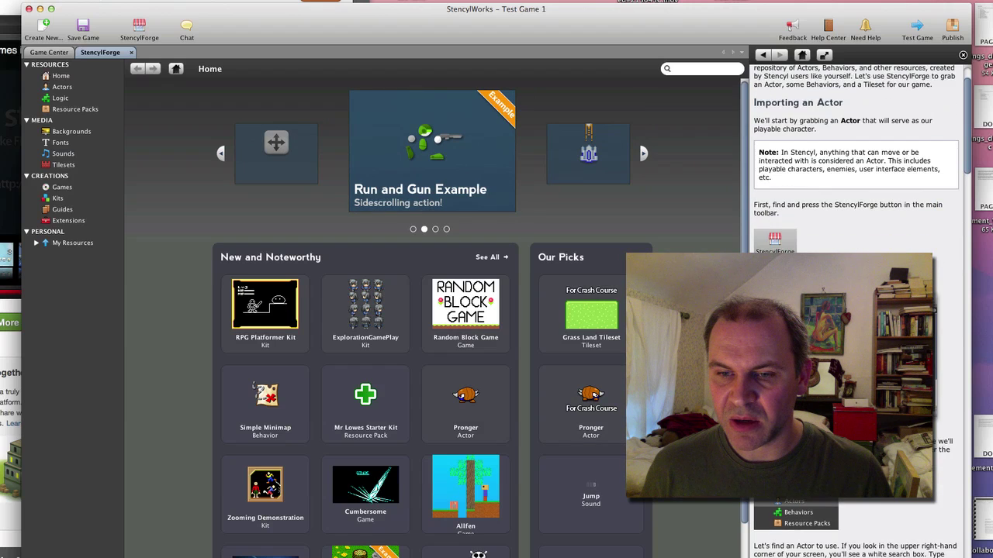
scroll(856, 310, "down", 3)
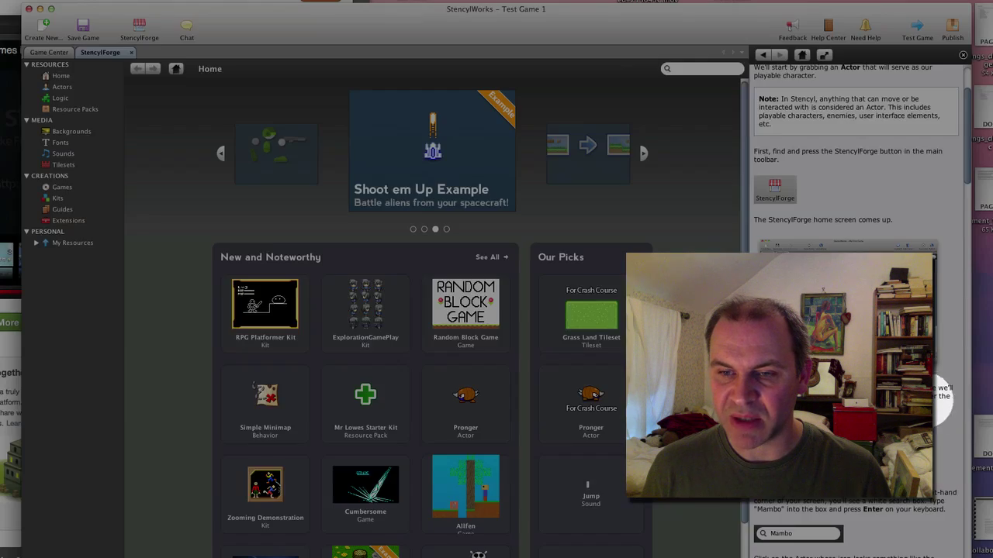
left_click(62, 86)
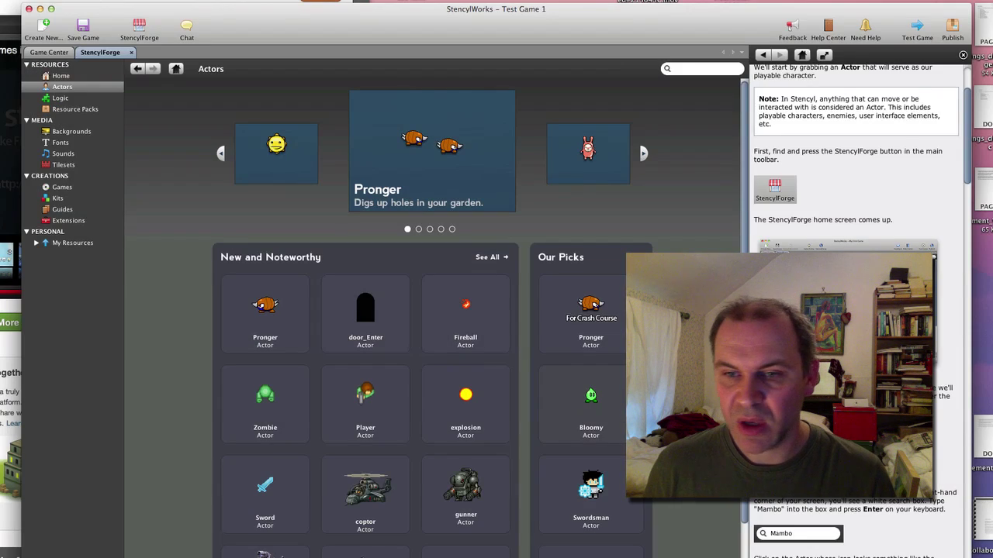
scroll(853, 232, "down", 3)
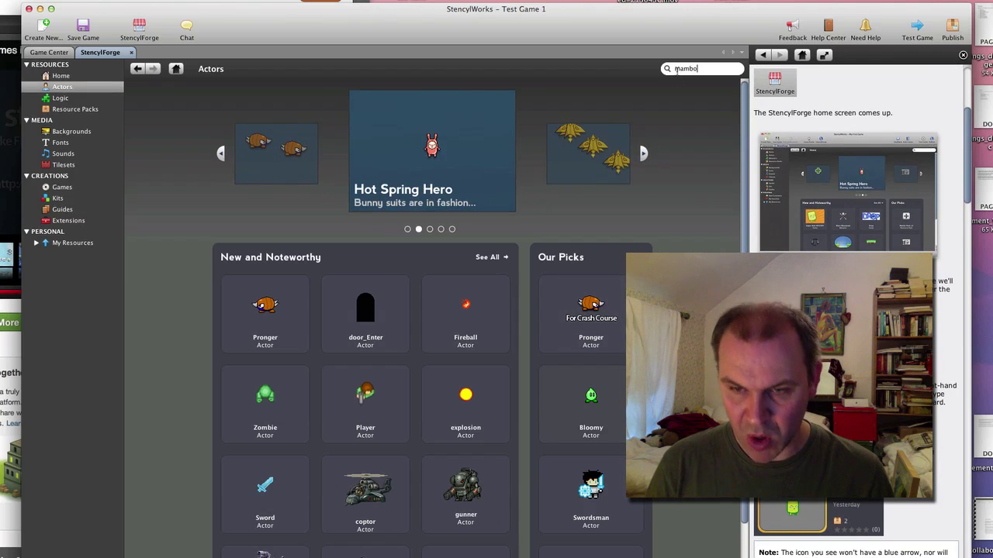
key("Return")
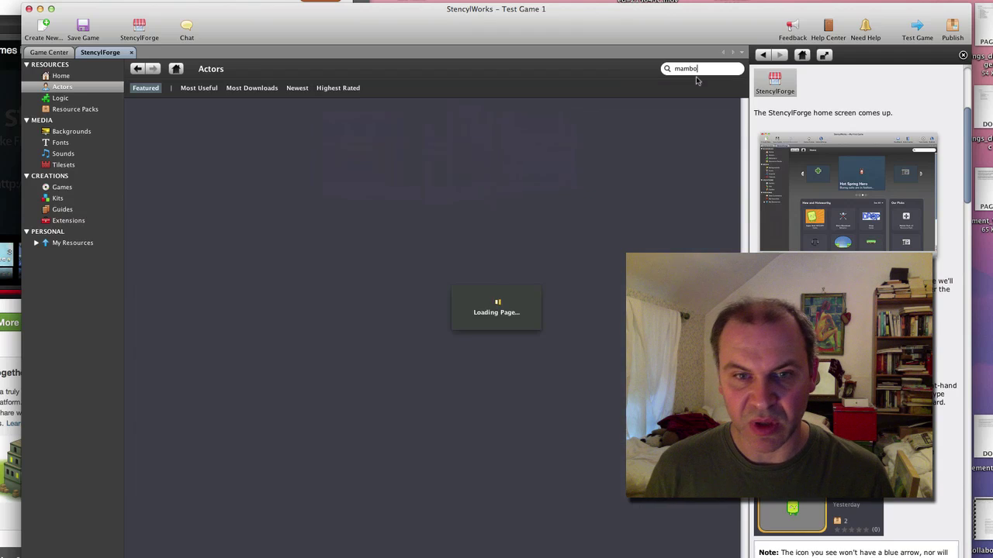
scroll(791, 505, "down", 1)
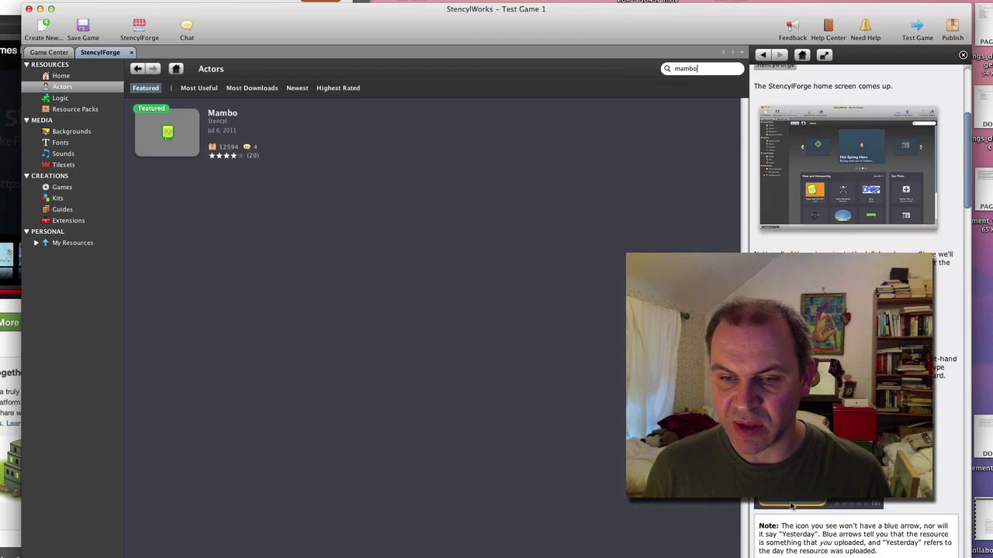
scroll(791, 506, "down", 5)
left_click(168, 130)
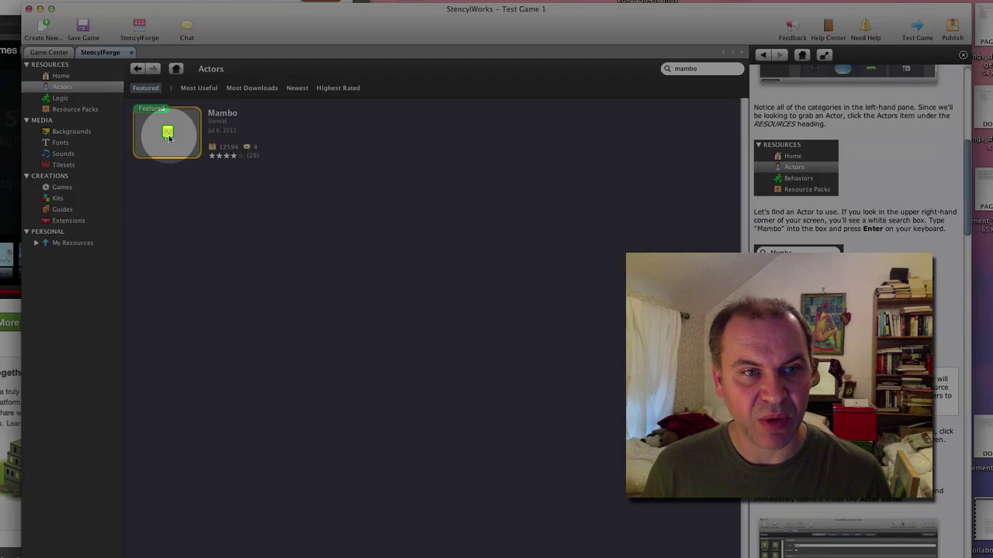
- Download the Mambo actor into Test Game 1
left_click(618, 550)
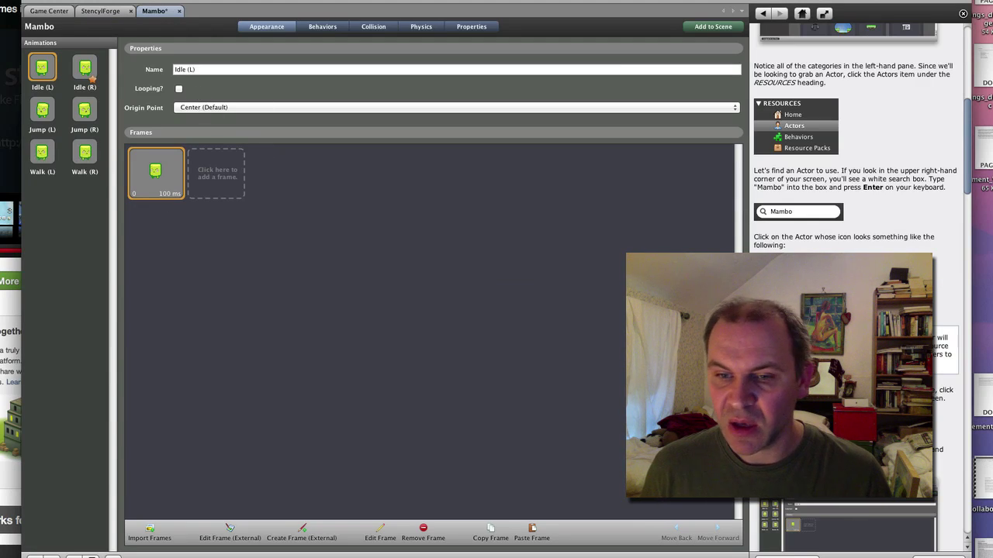
scroll(853, 155, "down", 3)
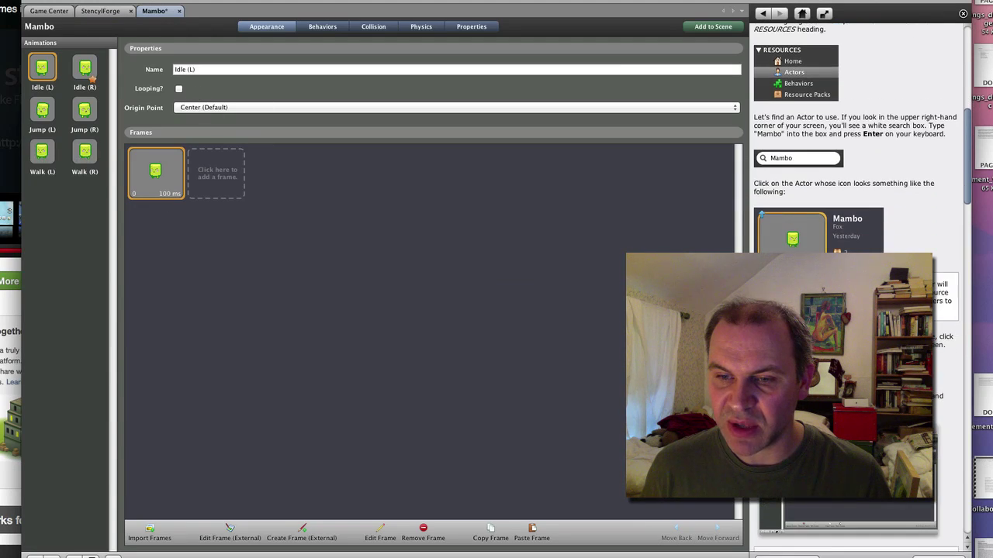
scroll(857, 287, "down", 6)
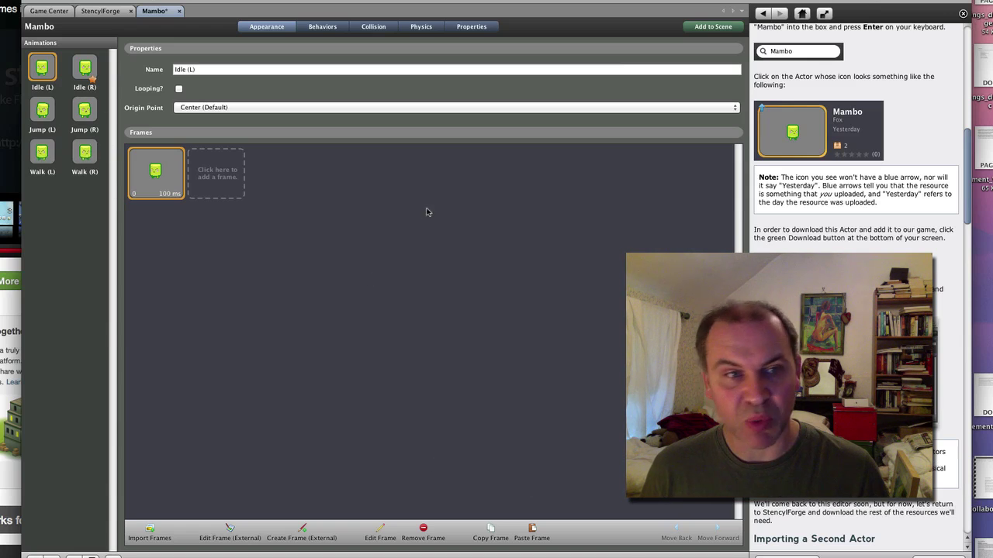
- Review Mambo's Behaviors, Collision, Physics and Properties tabs, then return to its animations
left_click(320, 27)
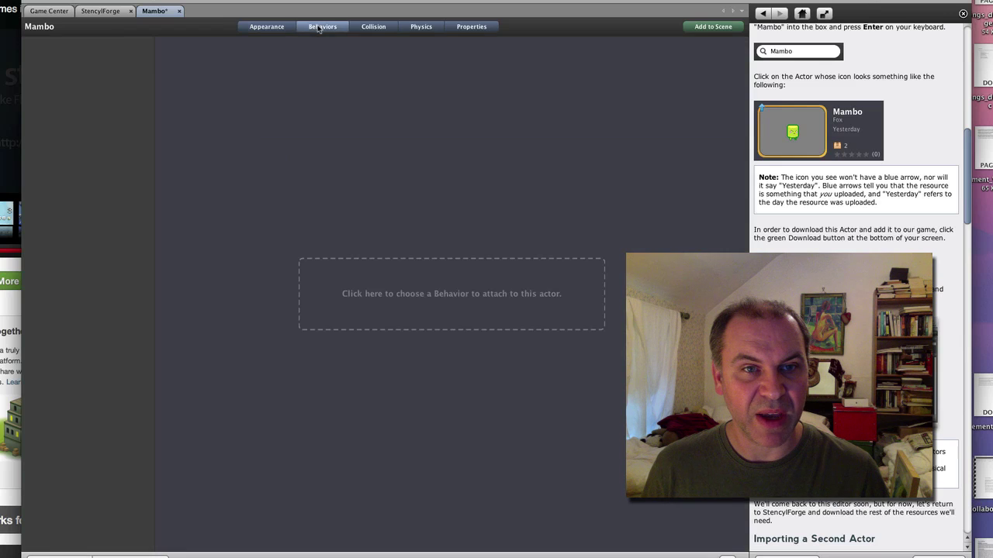
left_click(374, 27)
left_click(421, 27)
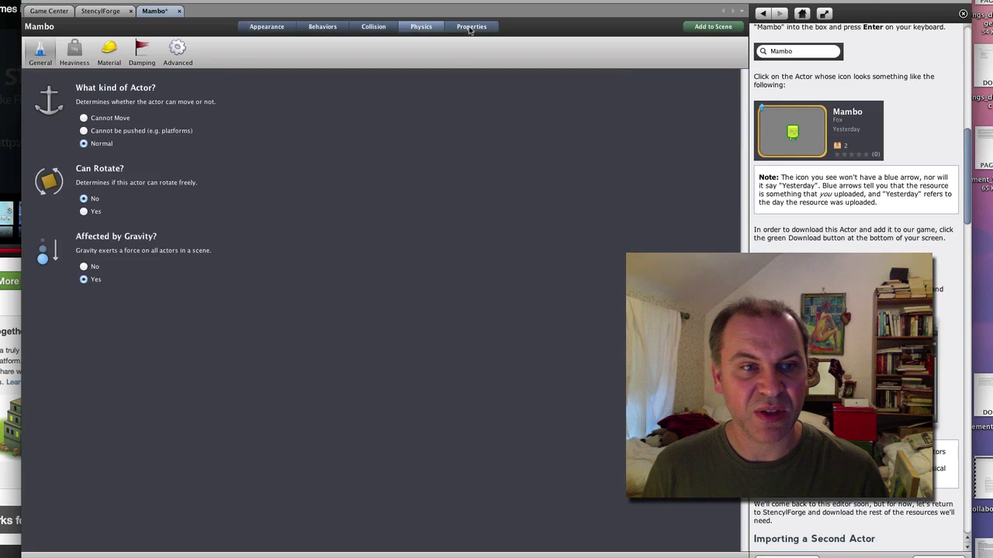
left_click(471, 27)
left_click(266, 28)
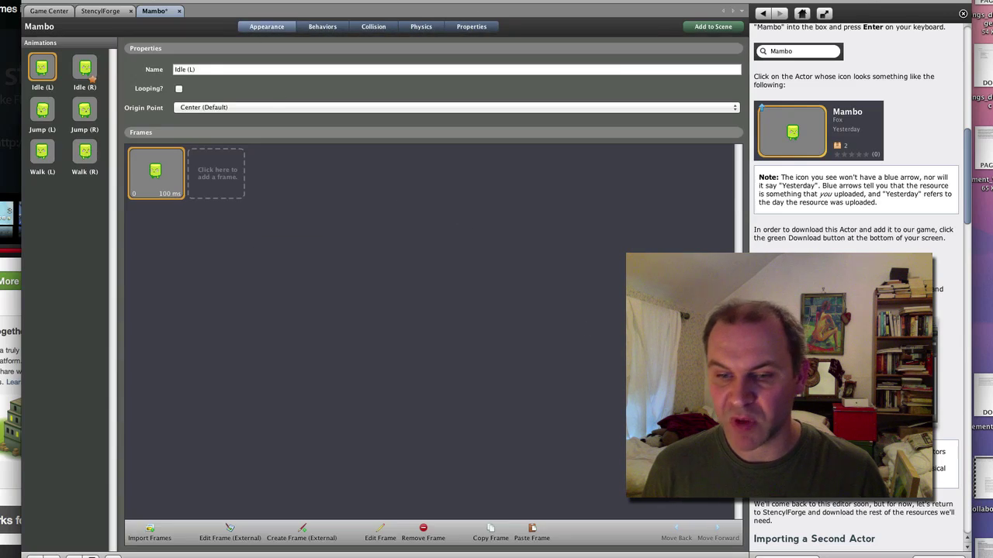
scroll(853, 458, "down", 1)
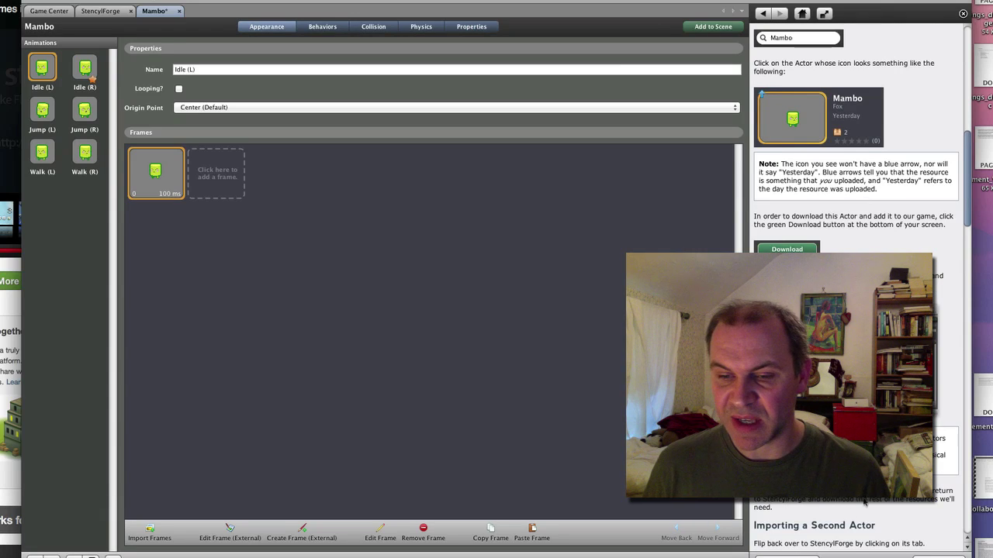
scroll(863, 503, "down", 5)
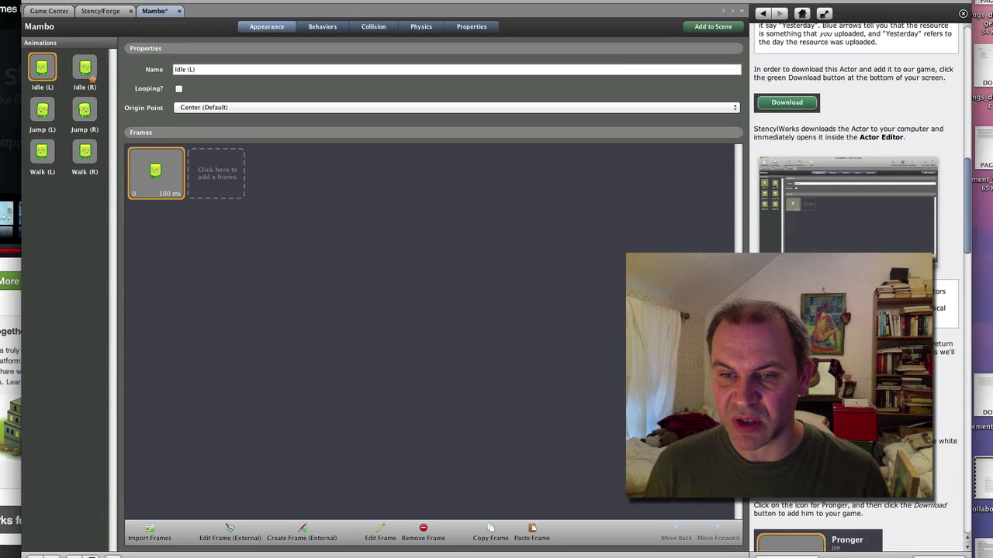
scroll(855, 287, "down", 3)
scroll(853, 310, "down", 5)
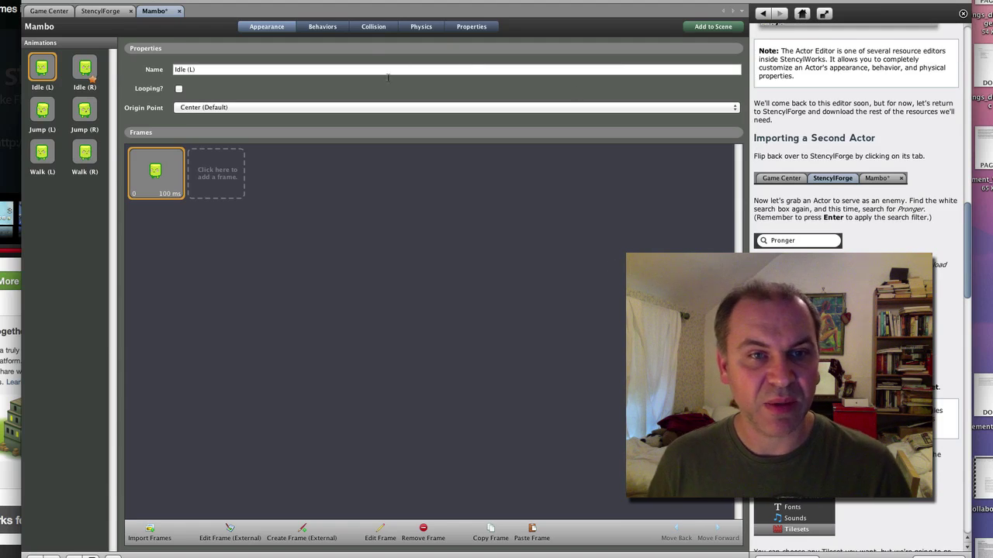
scroll(853, 217, "down", 1)
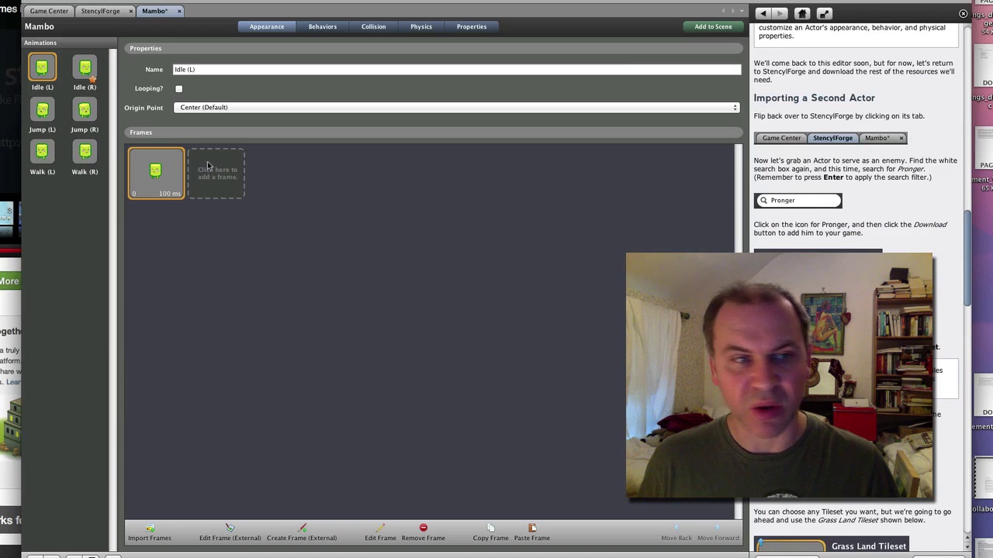
- Back in StencylForge, search the actors for 'pronger' instead of 'mambo'
left_click(100, 10)
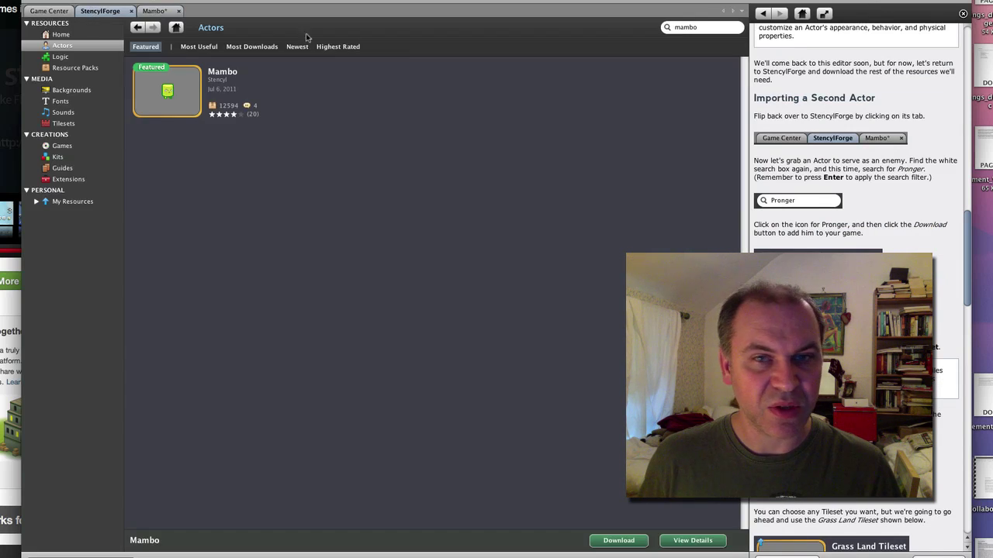
left_click(702, 28)
type("p")
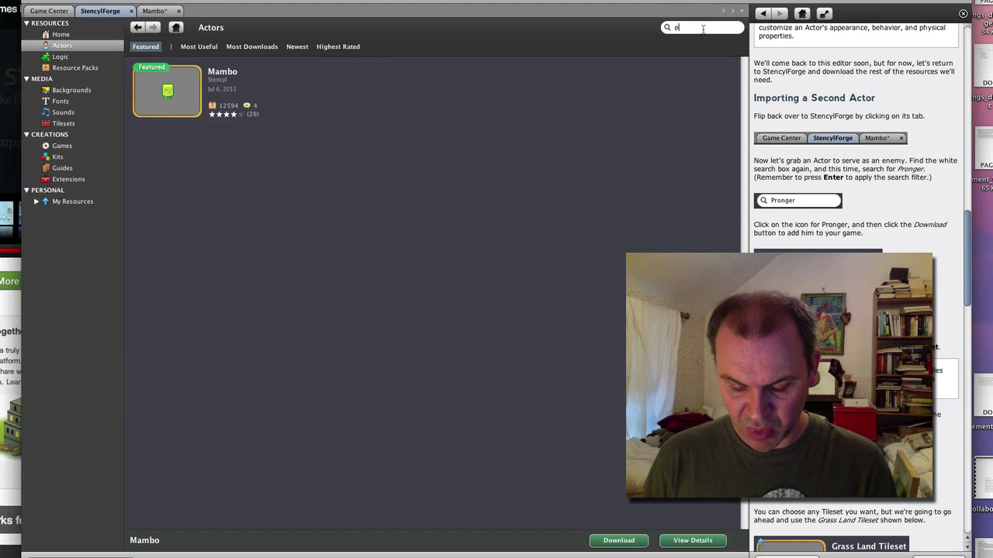
type("ronger")
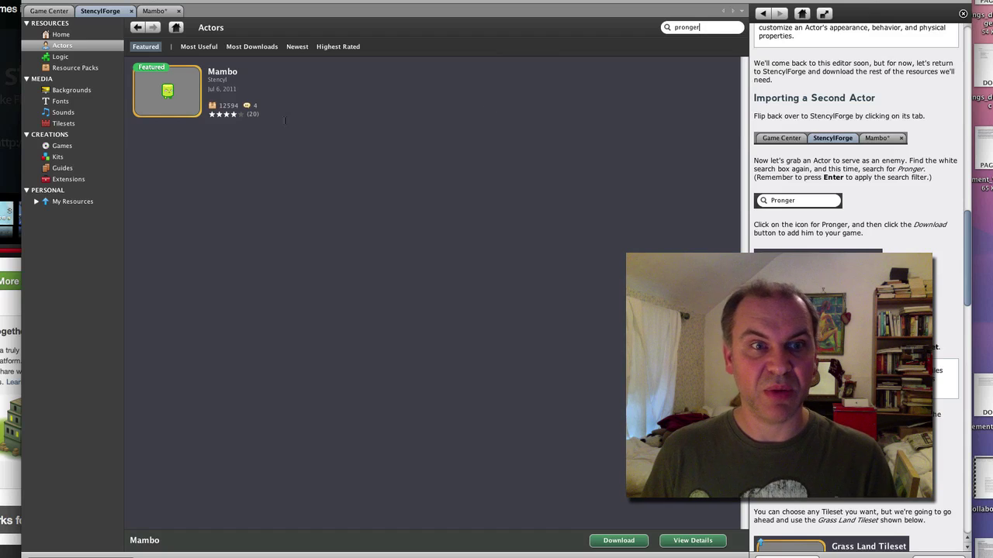
key("Return")
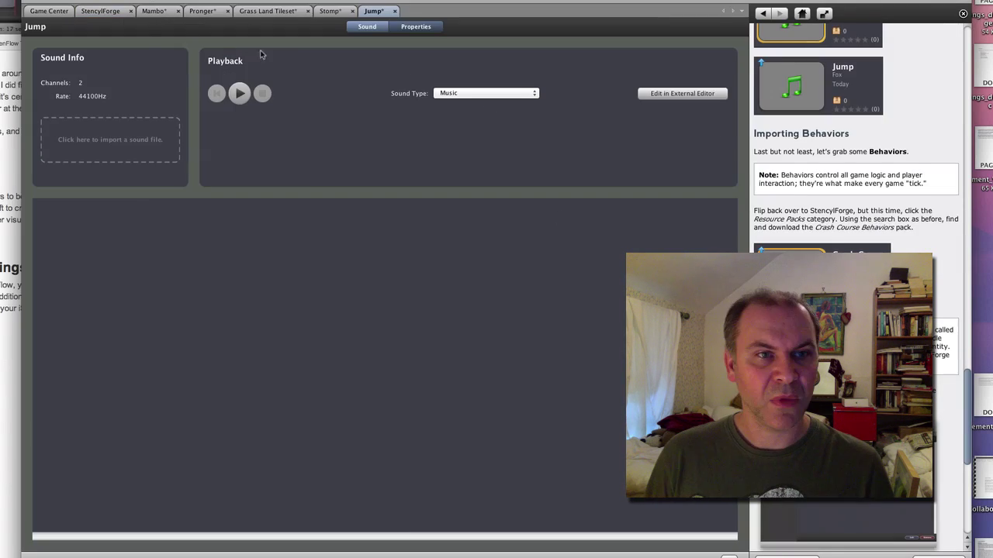
- Open the imported Mambo, Pronger, Grass Land Tileset, Stomp and Jump resources in turn
left_click(106, 11)
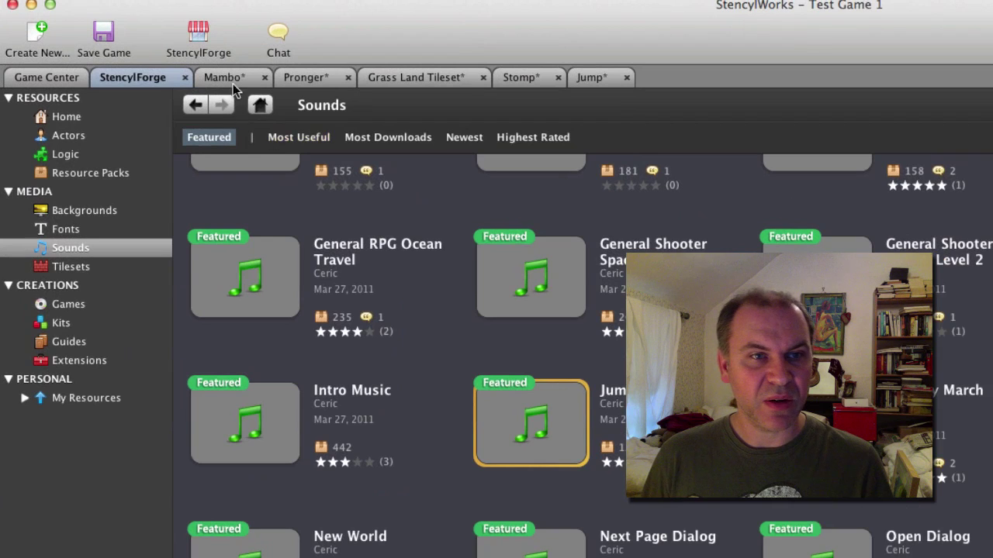
left_click(161, 10)
left_click(307, 75)
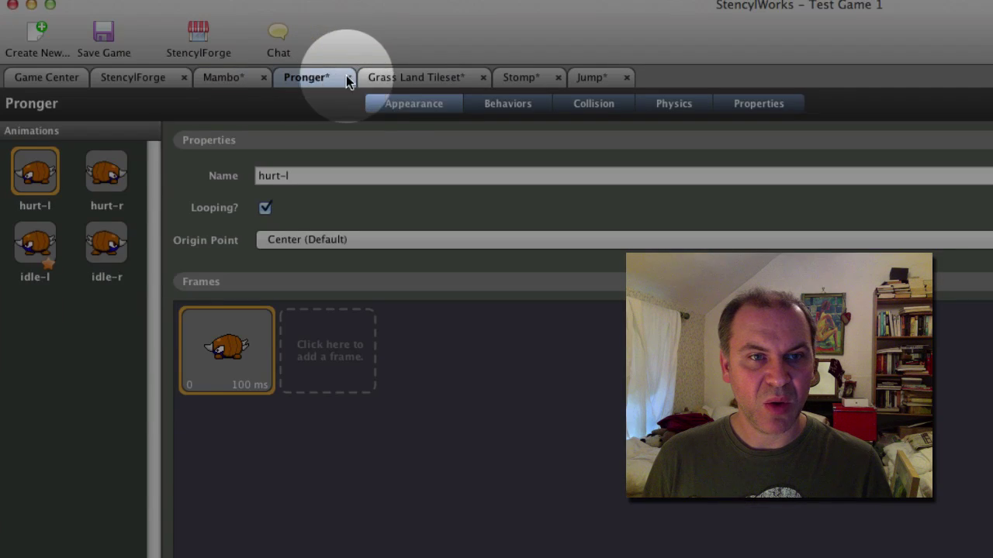
left_click(403, 79)
left_click(522, 77)
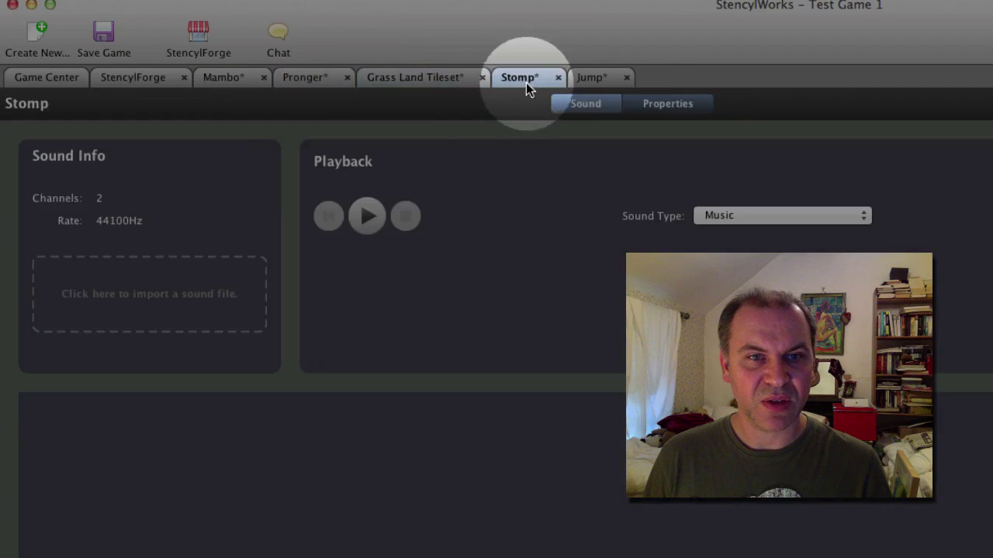
left_click(609, 80)
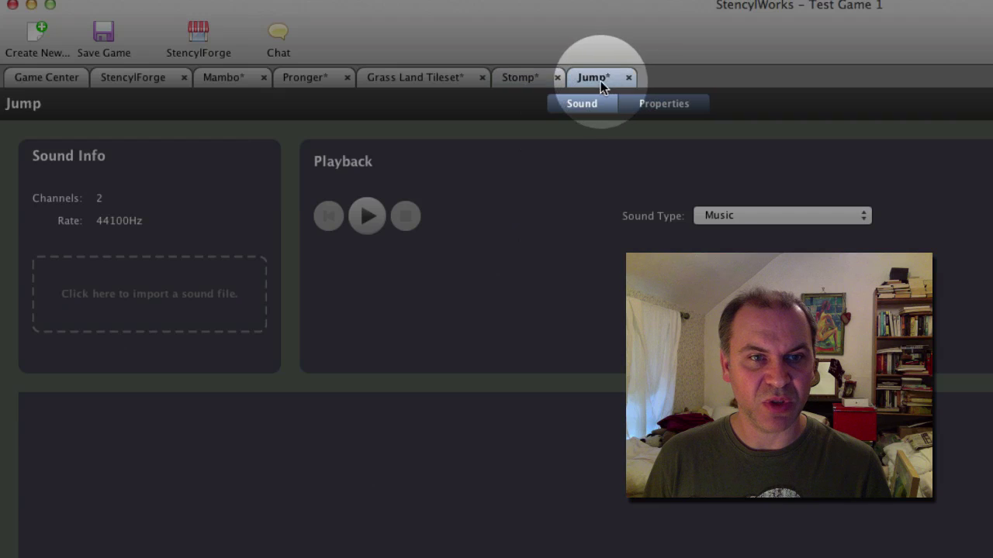
- Play the Jump sound several times and the Stomp sound once, then return to StencylForge
left_click(366, 217)
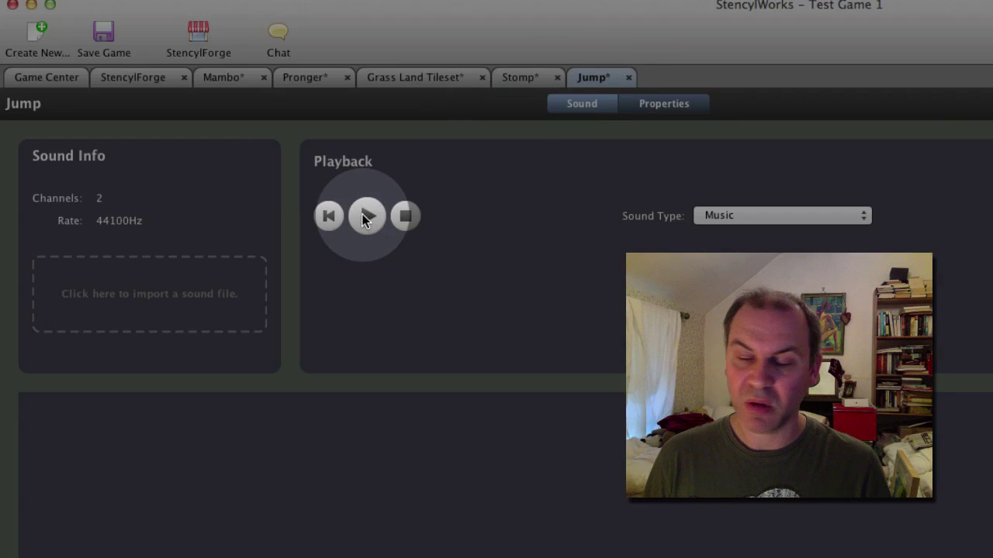
left_click(364, 217)
left_click(370, 219)
left_click(370, 219)
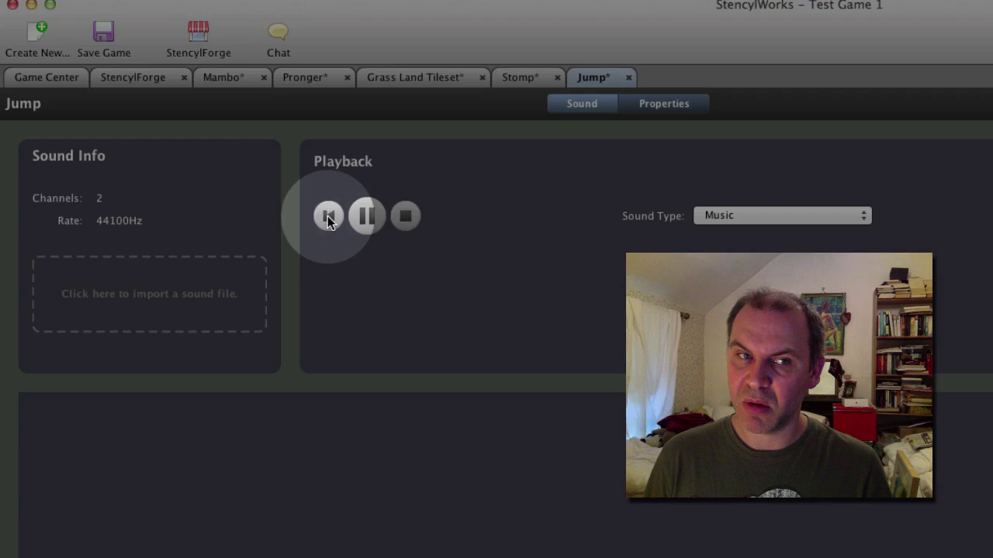
left_click(518, 77)
left_click(353, 219)
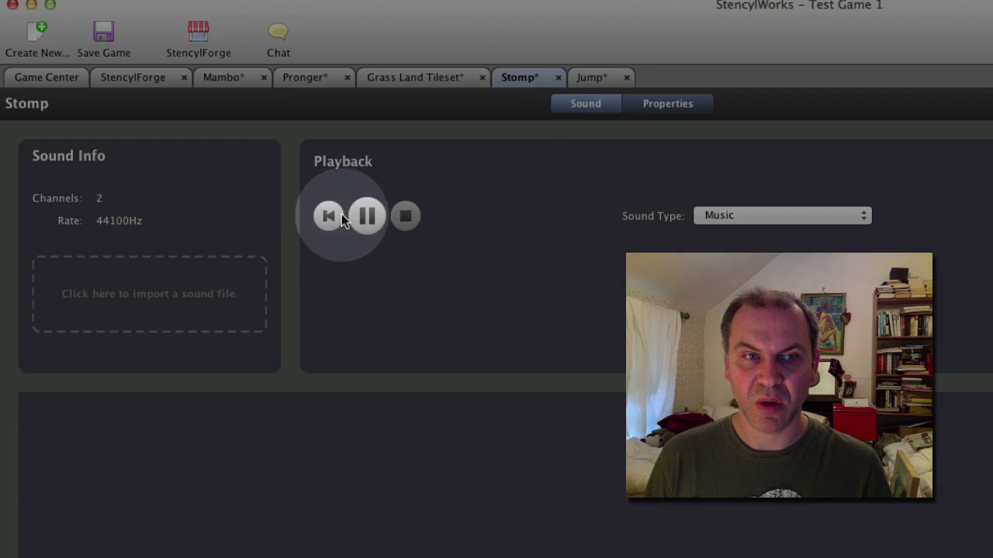
left_click(177, 79)
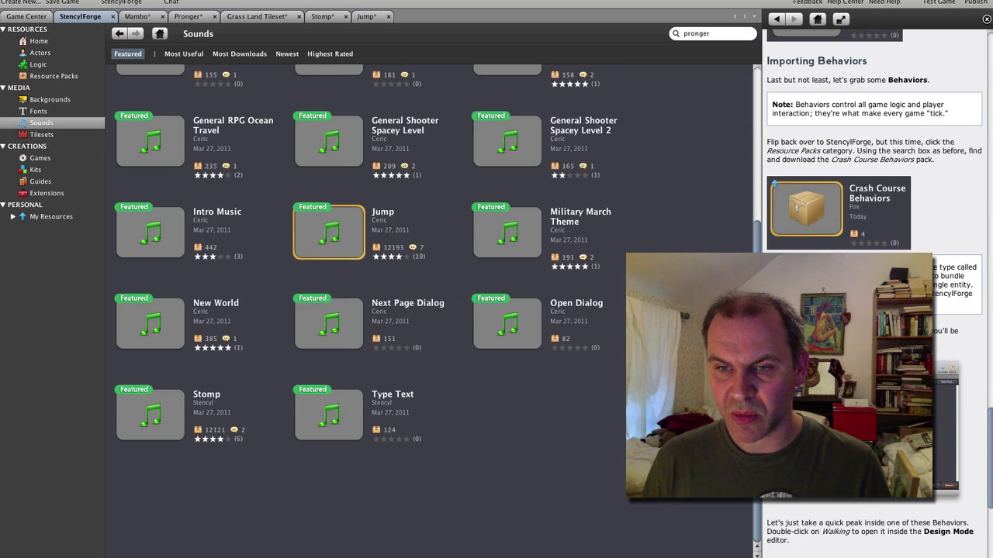
scroll(823, 246, "up", 5)
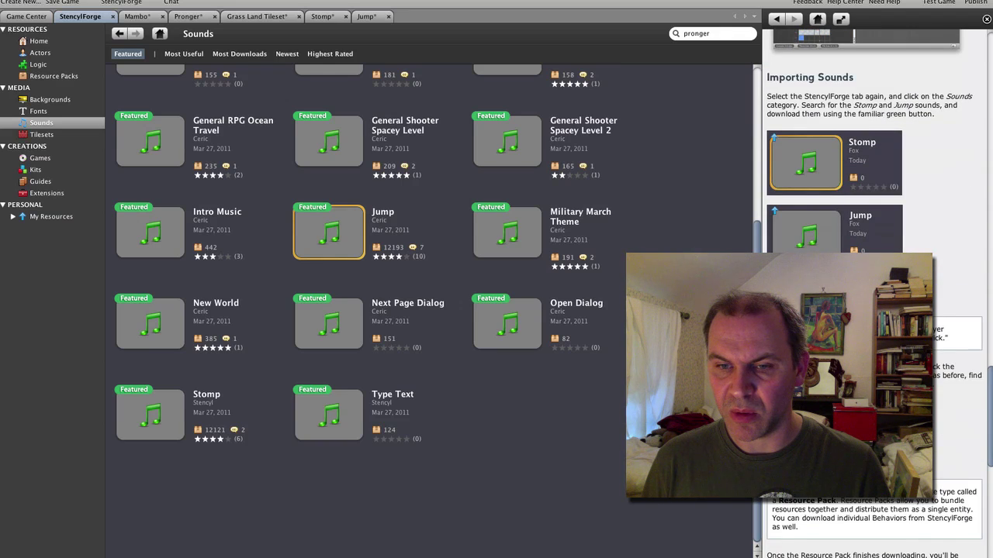
- Search StencylForge's Resource Packs for 'crash'
left_click(53, 77)
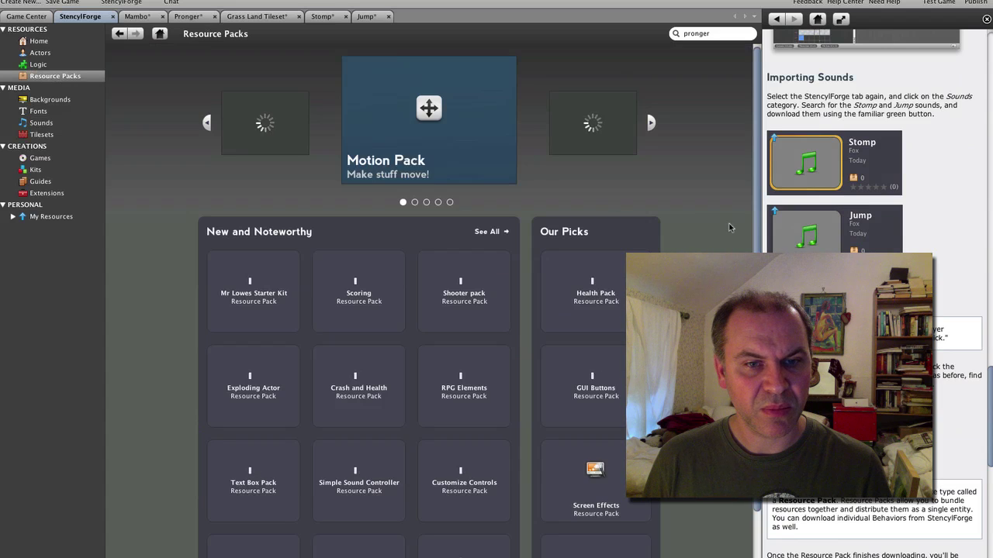
scroll(711, 242, "down", 2)
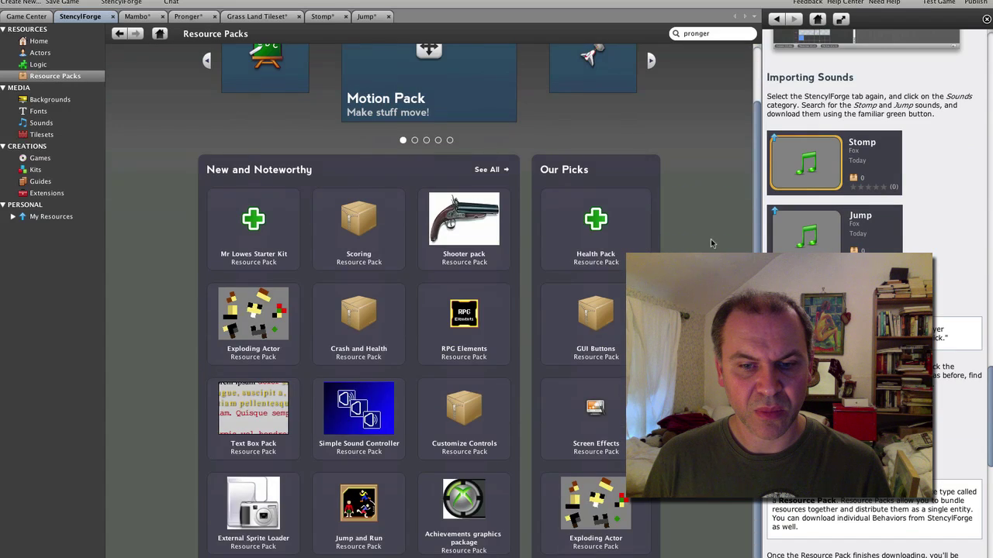
scroll(710, 242, "up", 2)
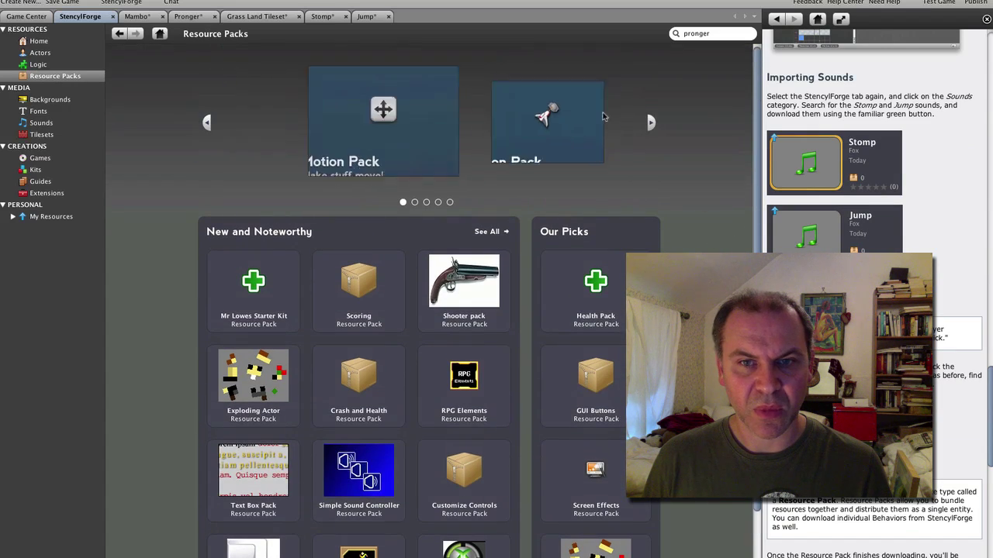
left_click(738, 34)
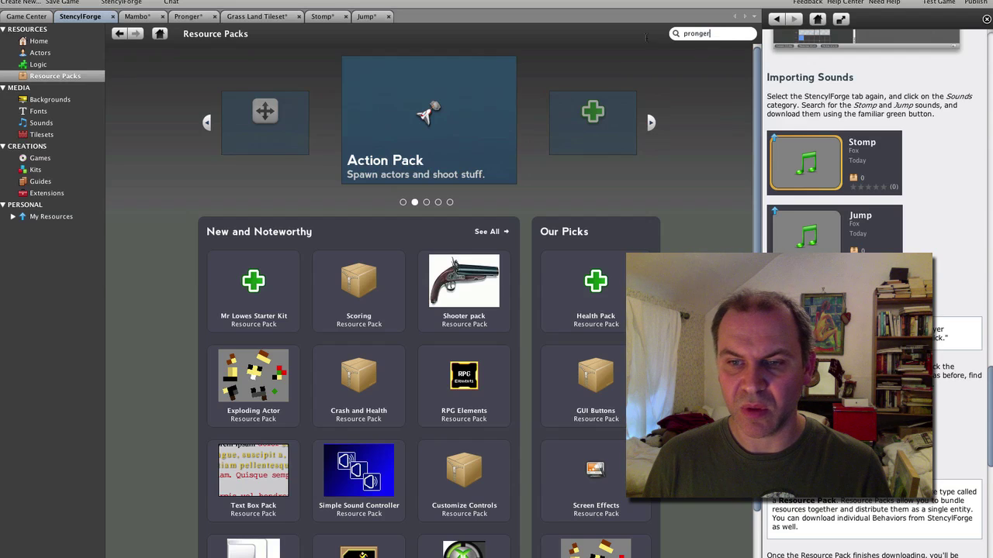
left_click_drag(715, 36, 684, 34)
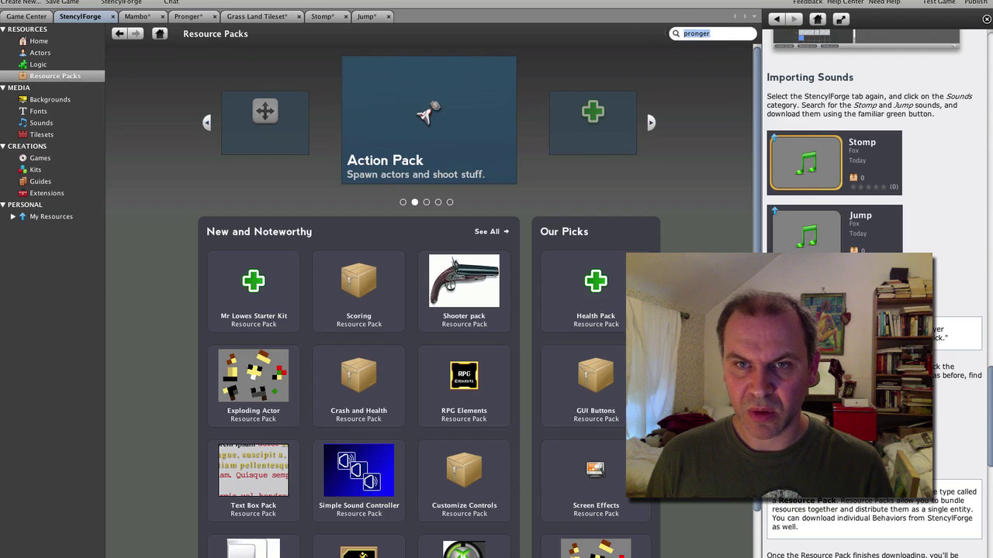
type("crash")
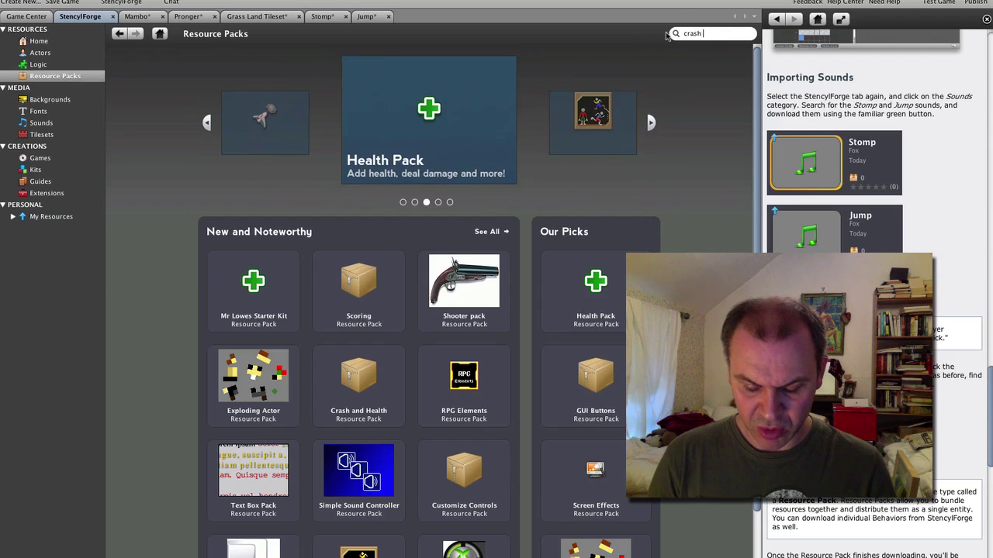
key("Return")
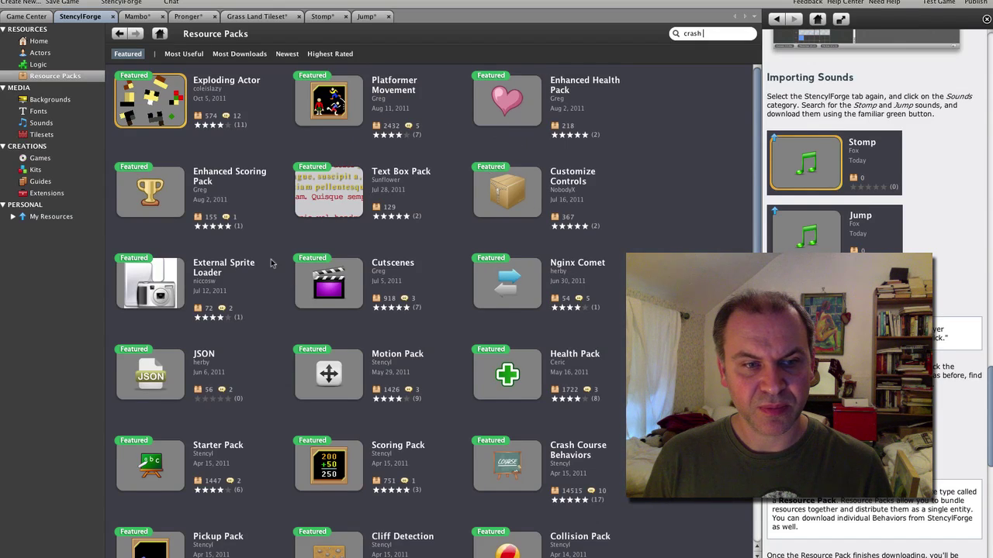
- Select the Crash Course Behaviors pack and download it into the game
scroll(272, 262, "down", 3)
left_click(201, 308)
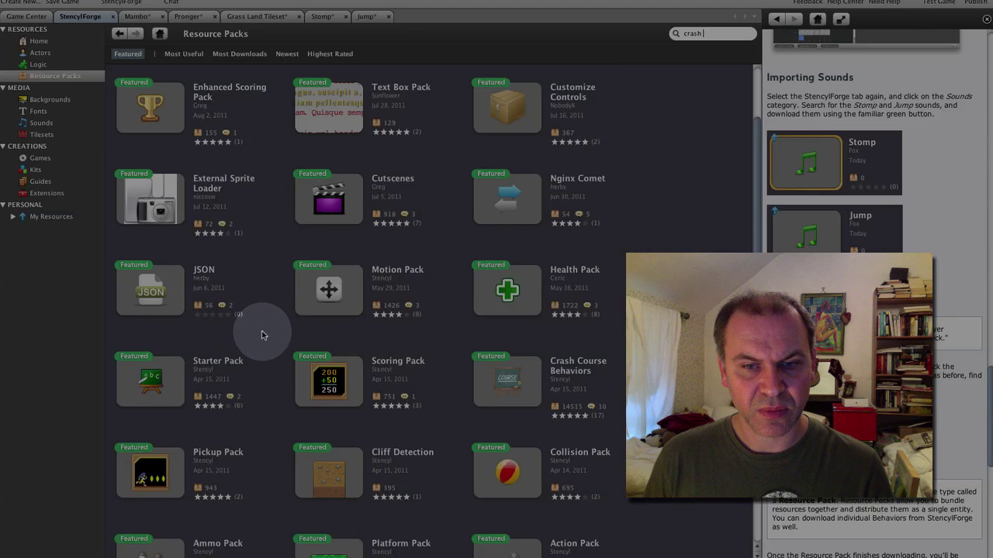
scroll(294, 349, "down", 1)
left_click(511, 372)
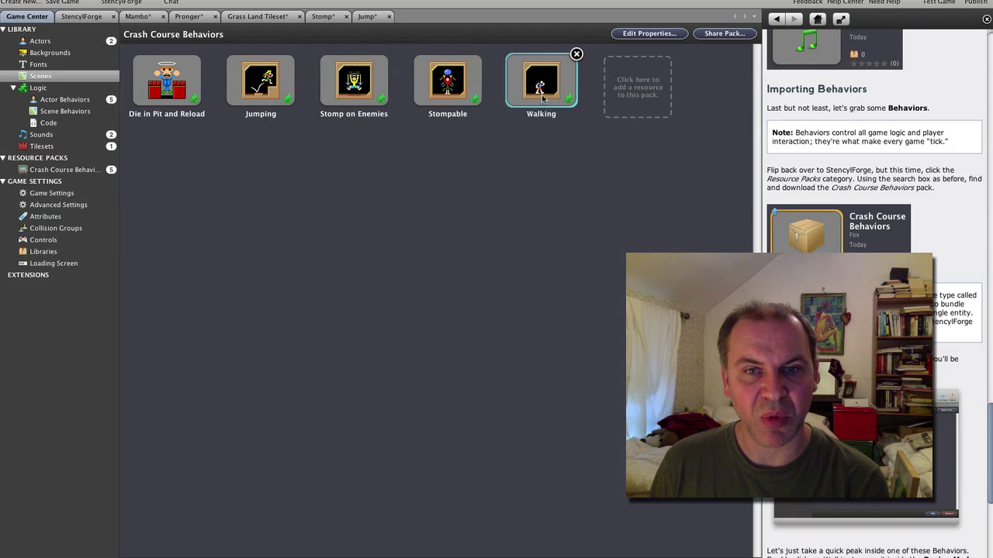
scroll(872, 194, "down", 3)
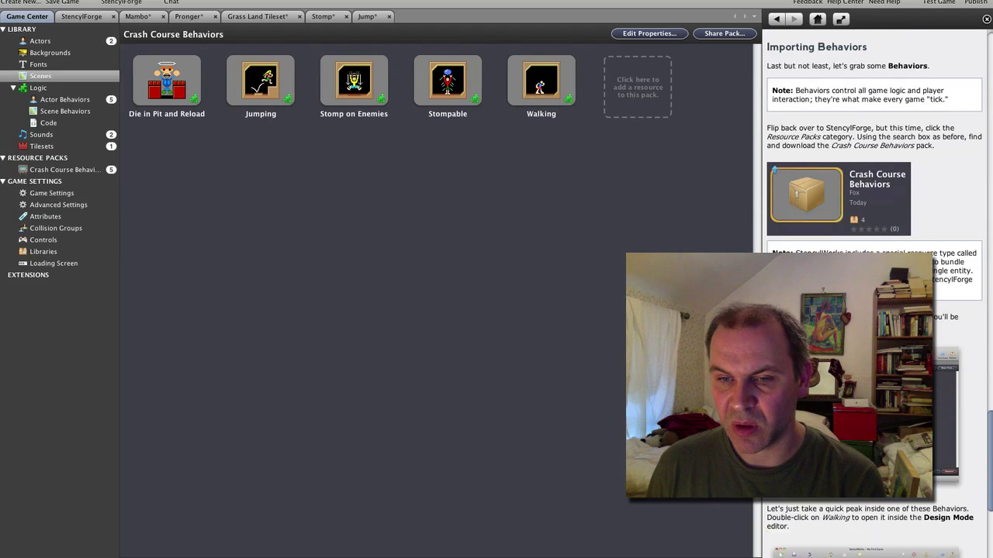
scroll(874, 295, "down", 8)
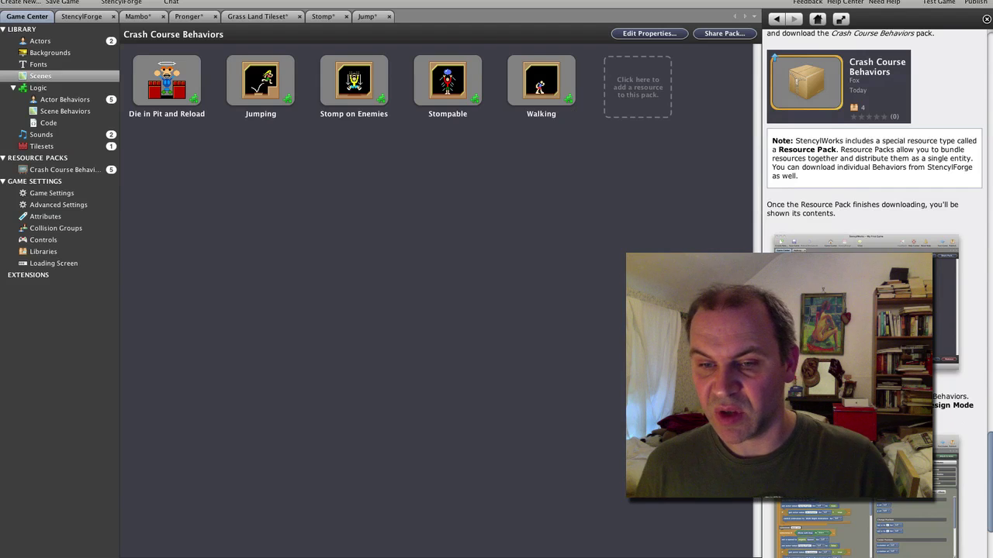
- Open the Walking behavior and scroll through its walk-left, walk-right and stand-still blocks
double_click(534, 74)
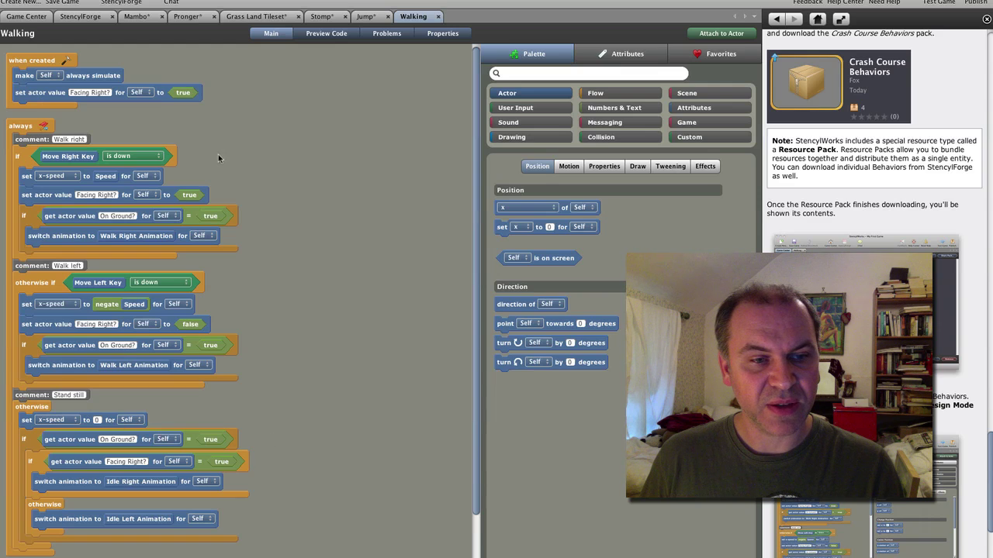
scroll(317, 284, "down", 3)
scroll(210, 217, "up", 3)
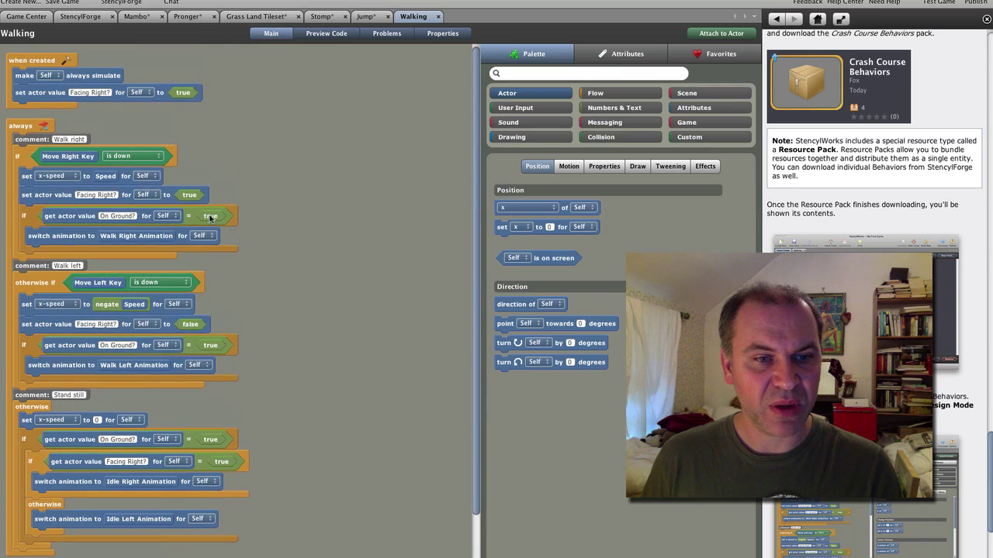
scroll(302, 370, "down", 3)
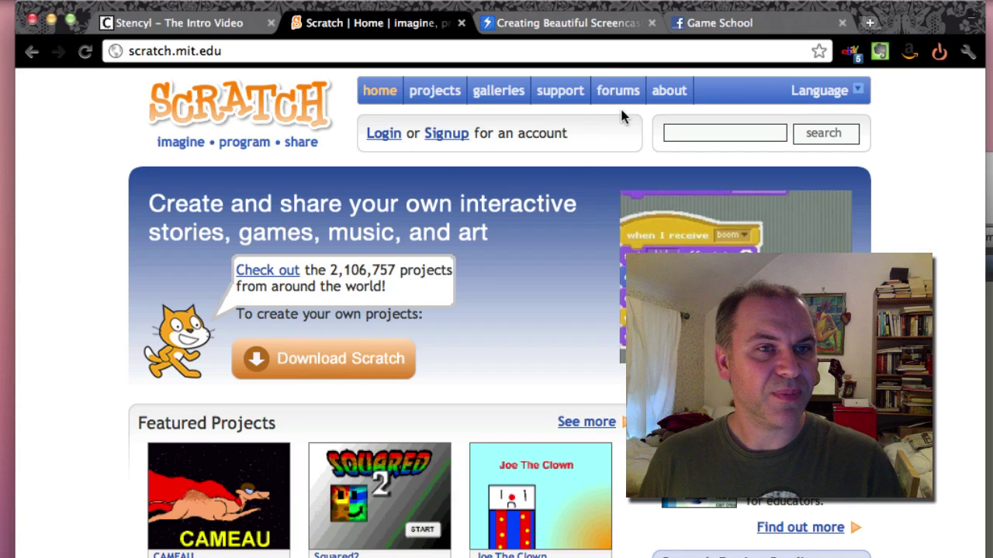
- View the About Scratch page, then switch back to StencylWorks
left_click(669, 92)
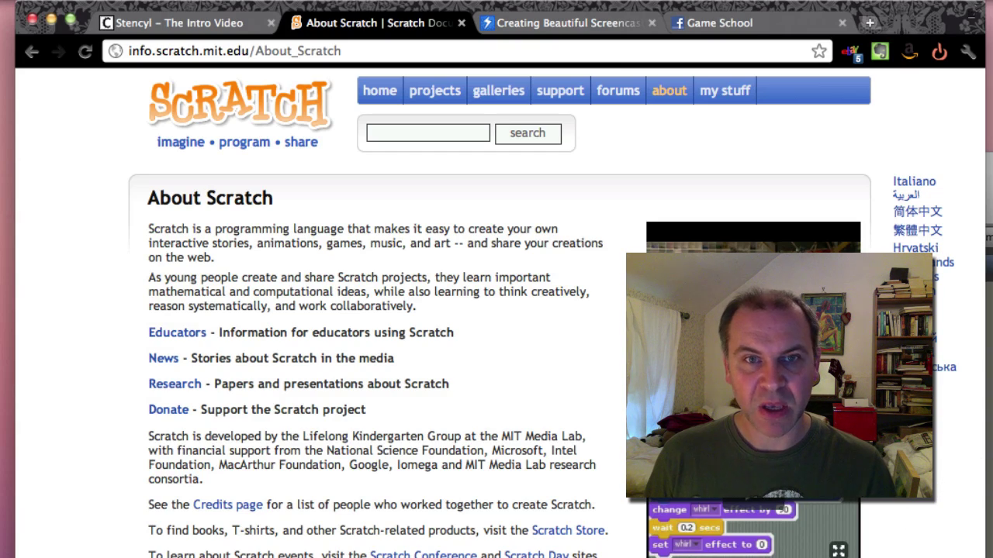
key("super+Tab")
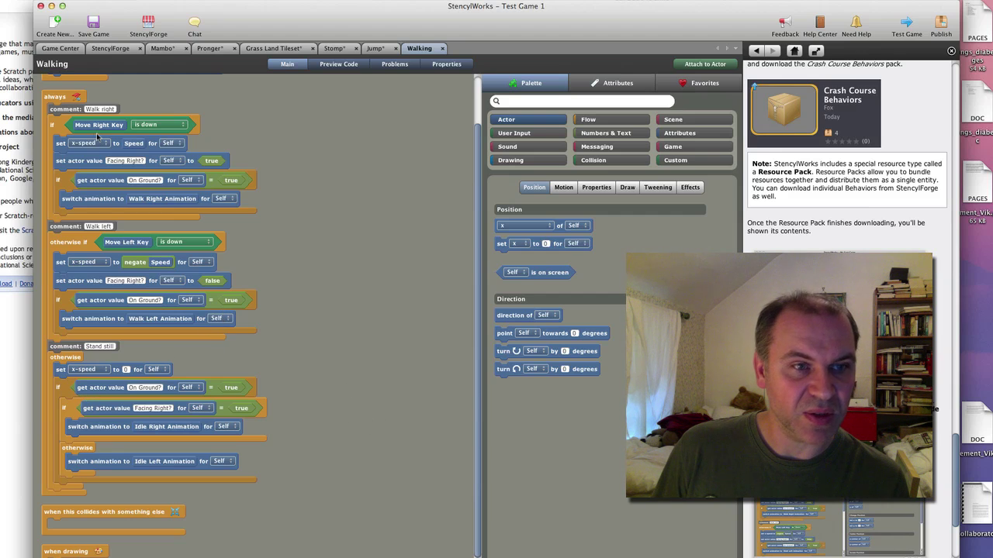
scroll(130, 156, "up", 3)
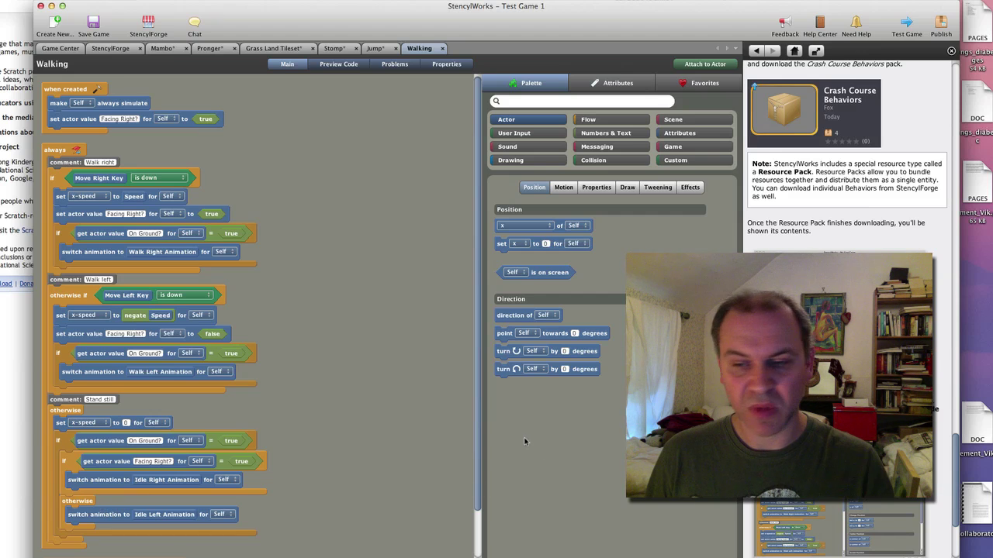
scroll(846, 155, "down", 5)
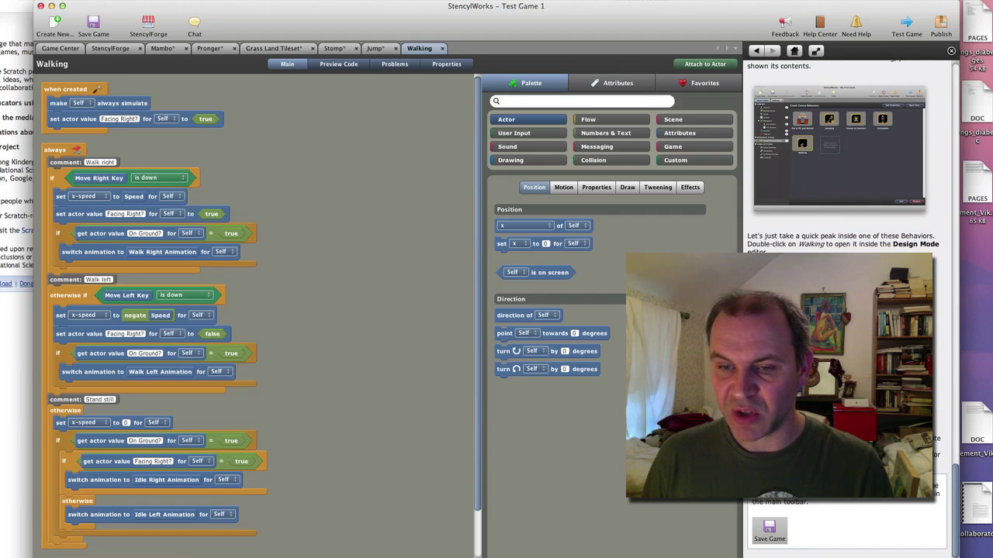